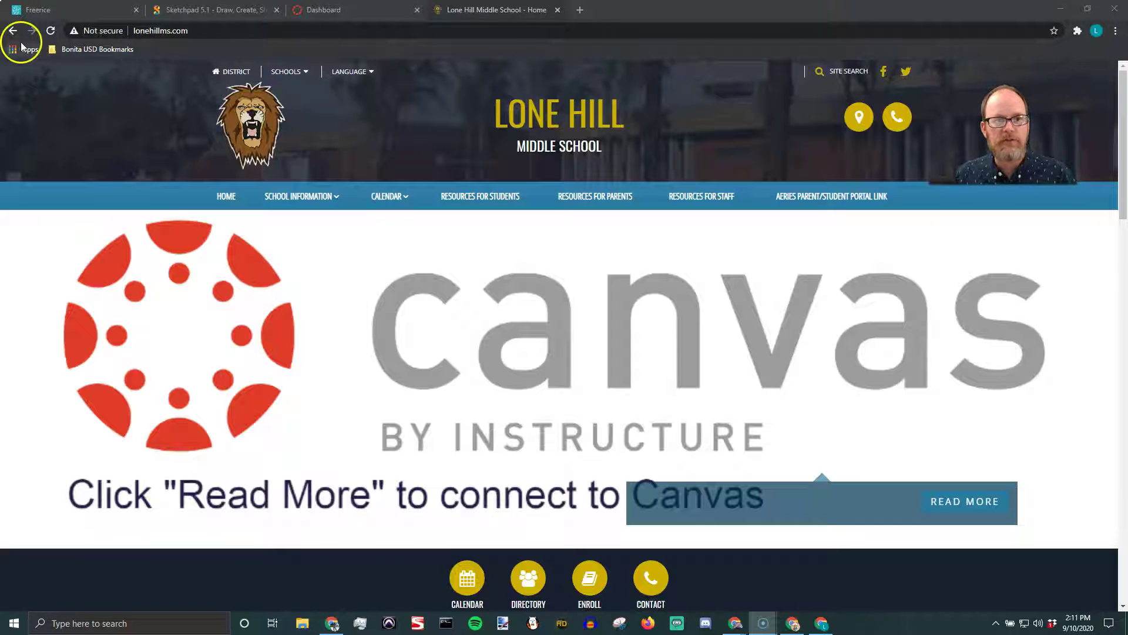
- Look through the browser menu's bookmark options, then close the menu
{"action": "left_click", "coordinate": [1116, 32]}
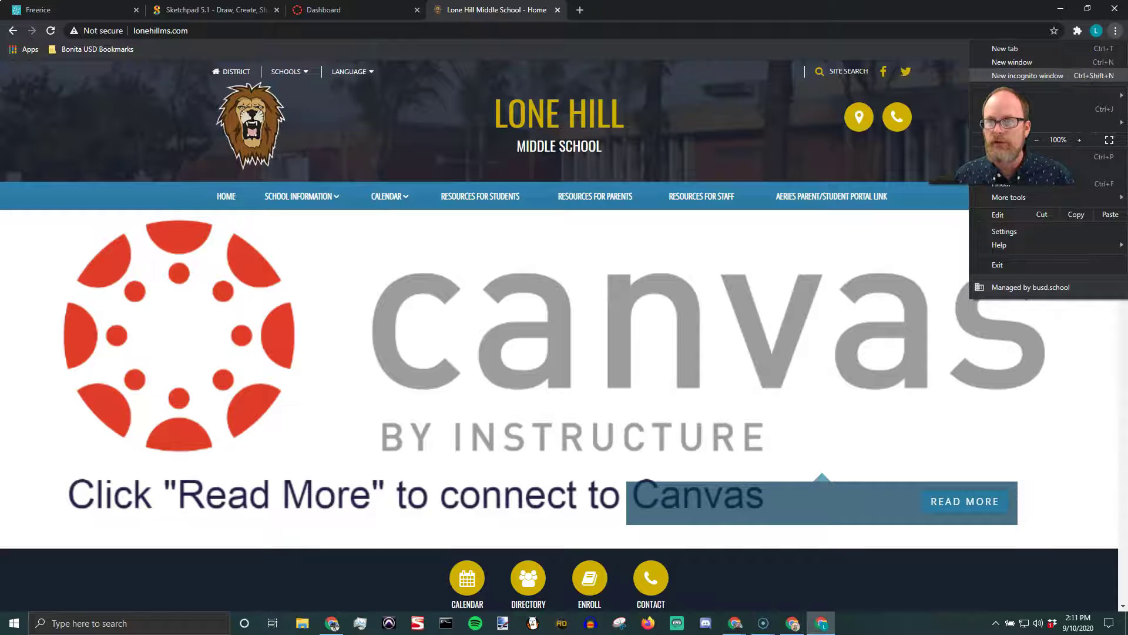
{"action": "left_click", "coordinate": [1028, 75]}
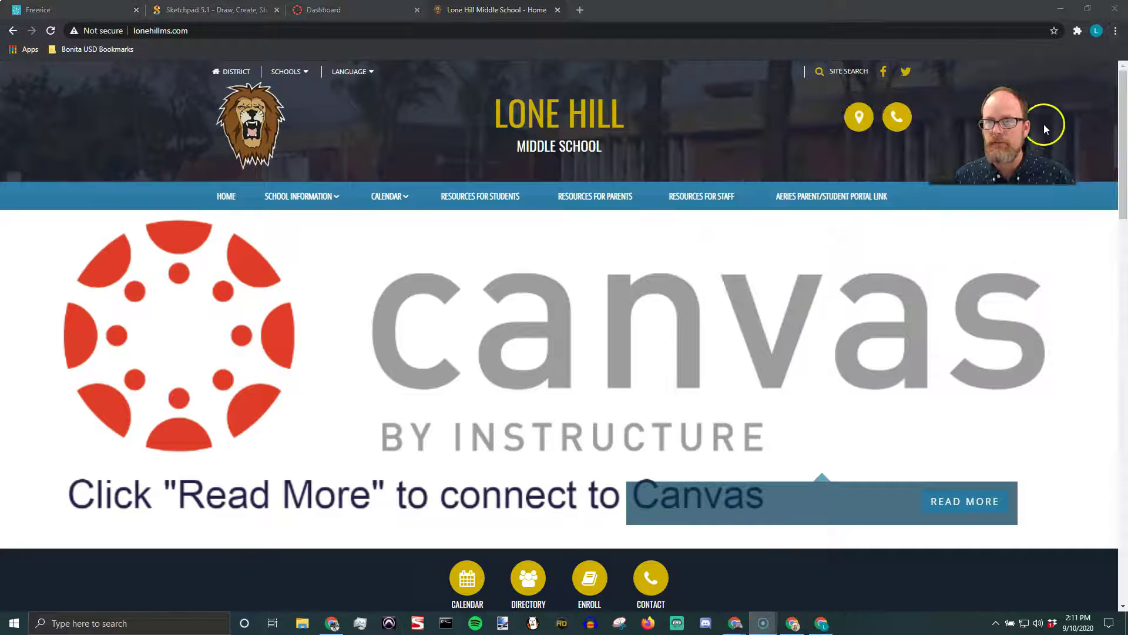
{"action": "left_click", "coordinate": [1111, 37]}
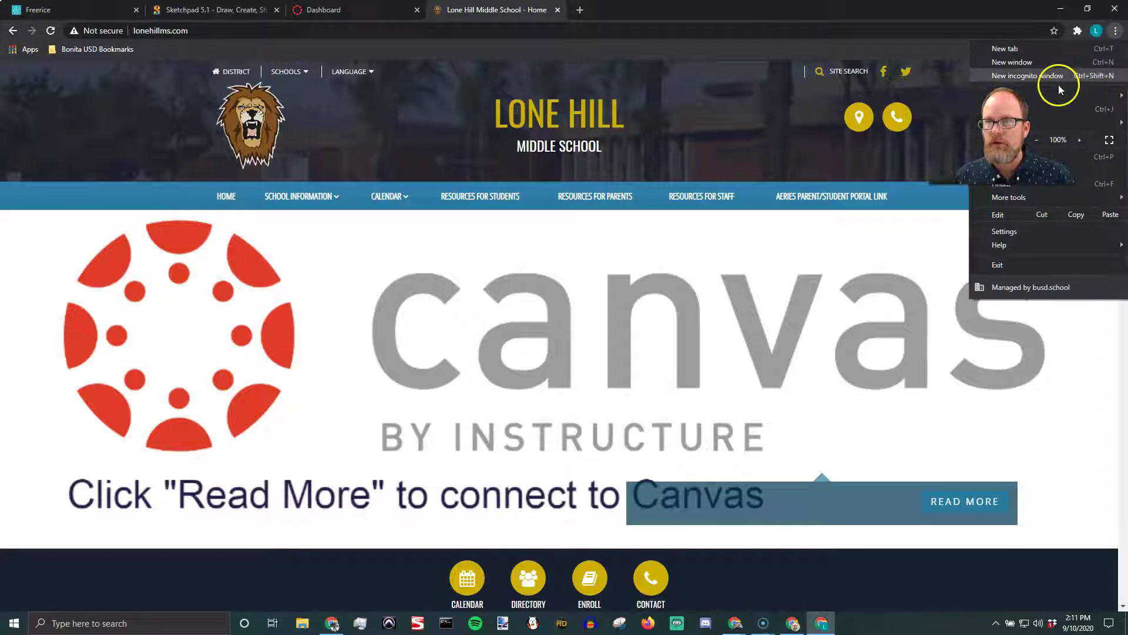
{"action": "mouse_move", "coordinate": [1042, 119]}
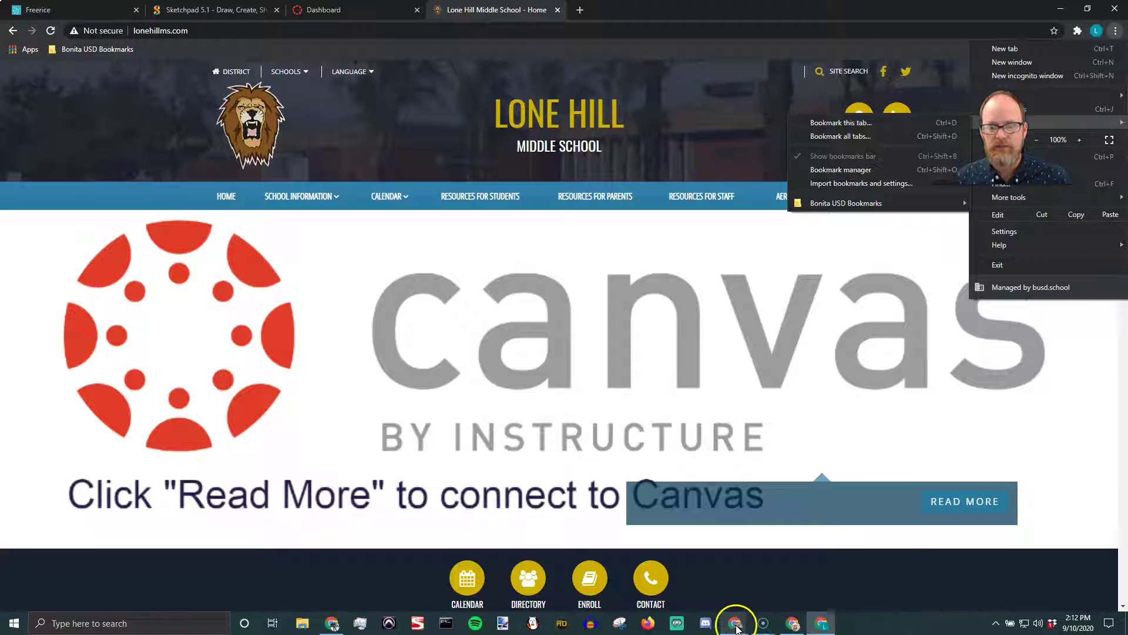
{"action": "mouse_move", "coordinate": [742, 623]}
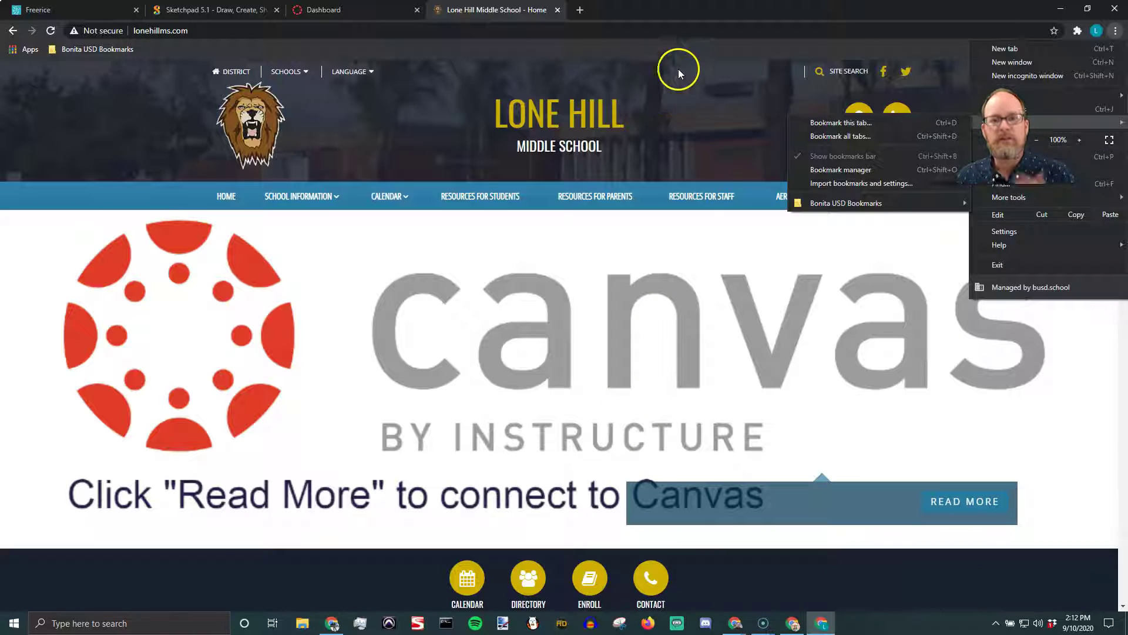
{"action": "left_click", "coordinate": [684, 11]}
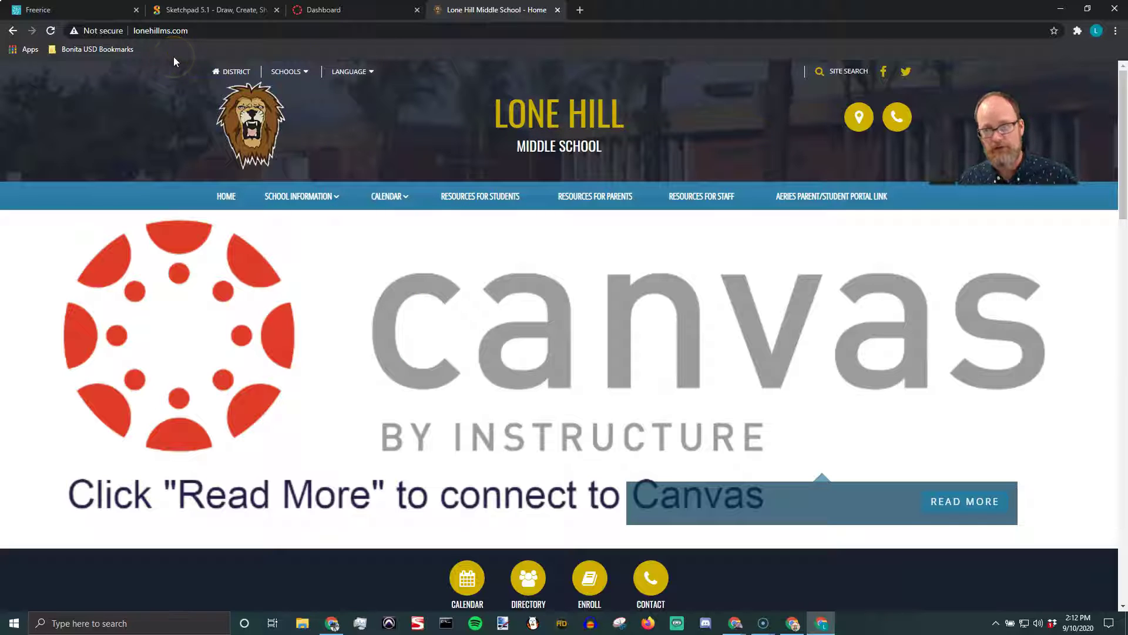
- Bookmark the Lone Hill Middle School page and test the new bookmark
{"action": "left_click", "coordinate": [1054, 30]}
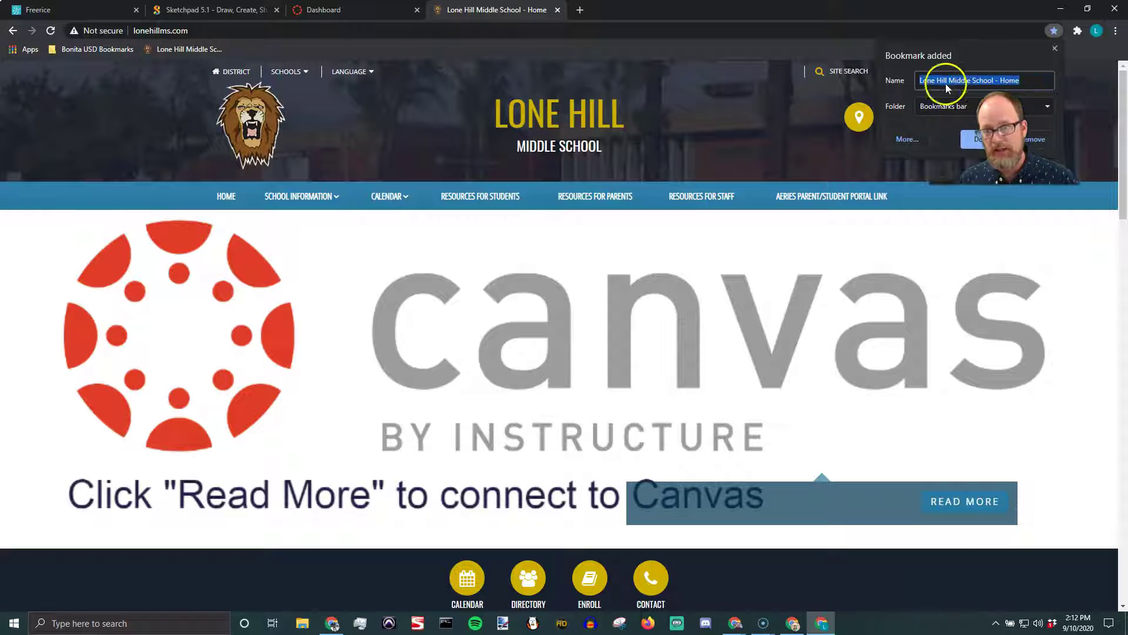
{"action": "left_click", "coordinate": [978, 140]}
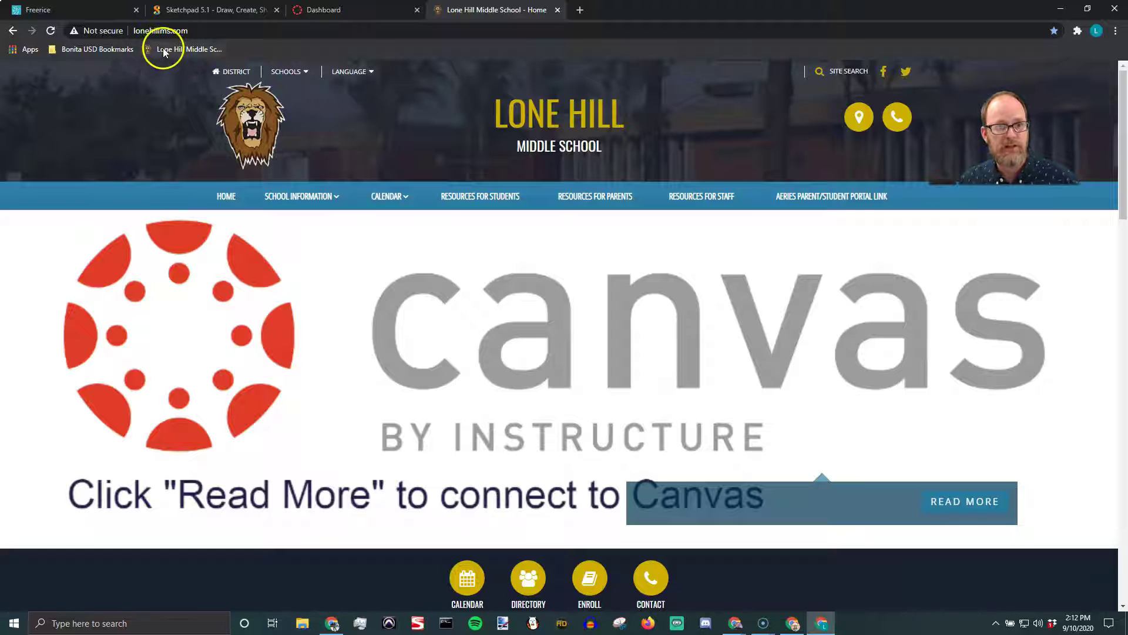
{"action": "left_click", "coordinate": [198, 11]}
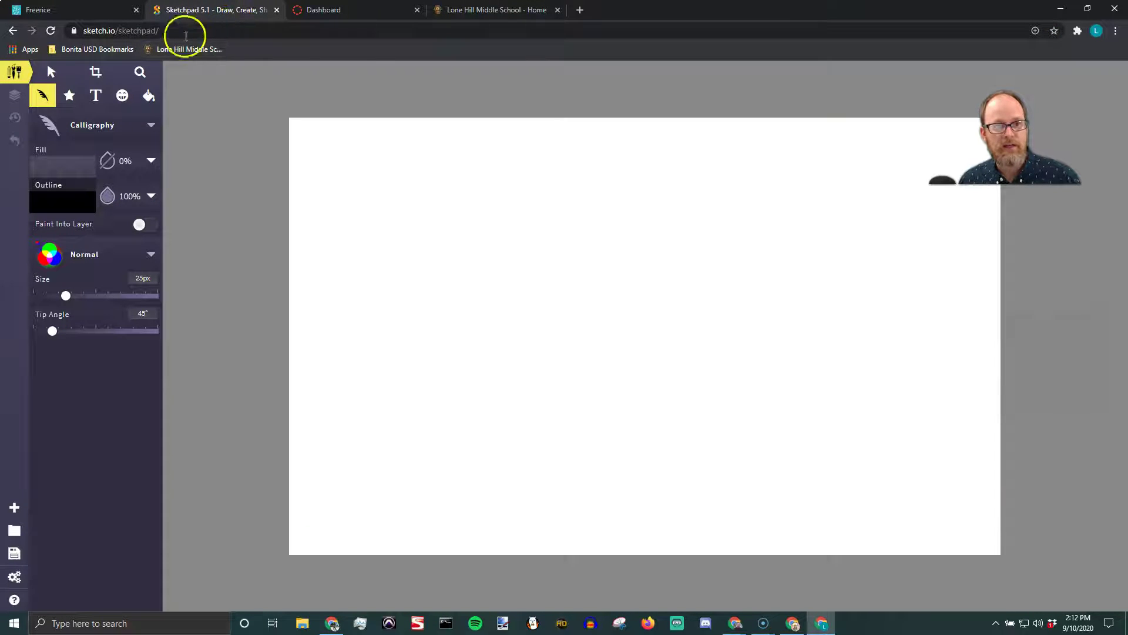
{"action": "left_click", "coordinate": [191, 50]}
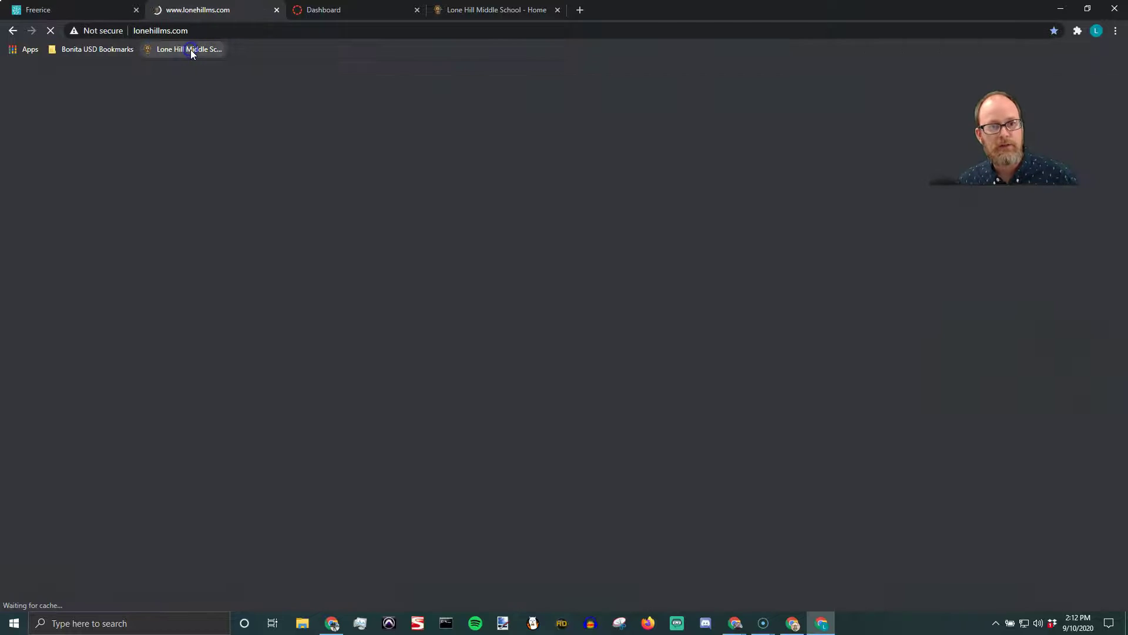
{"action": "left_click", "coordinate": [13, 31]}
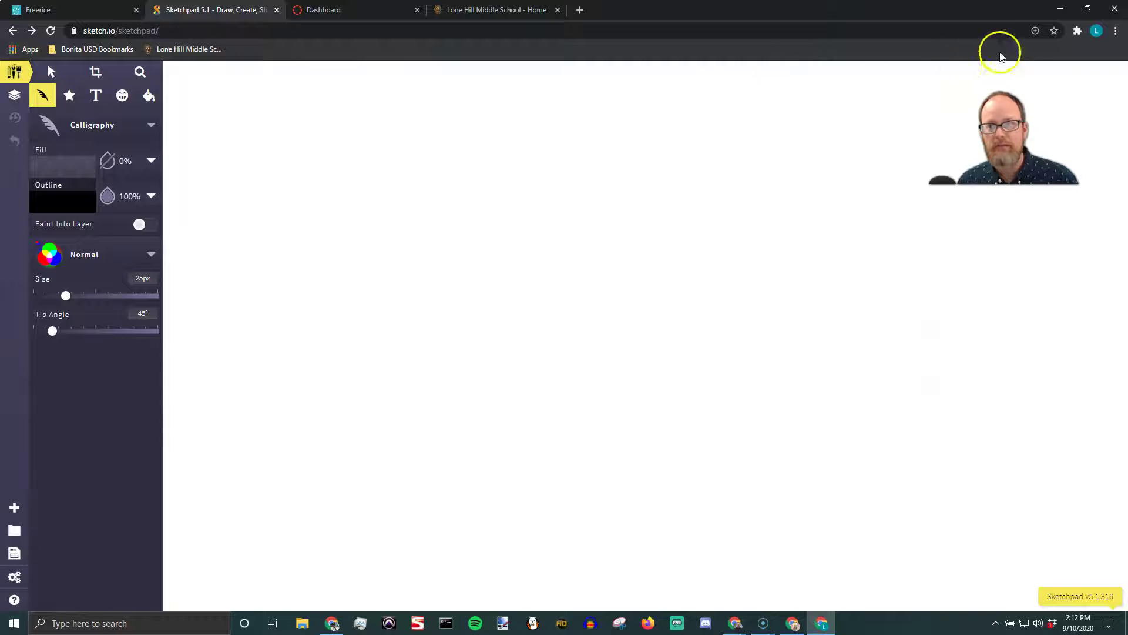
- Bookmark the Sketchpad page and bring up the Canvas Dashboard tab
{"action": "left_click", "coordinate": [1052, 34]}
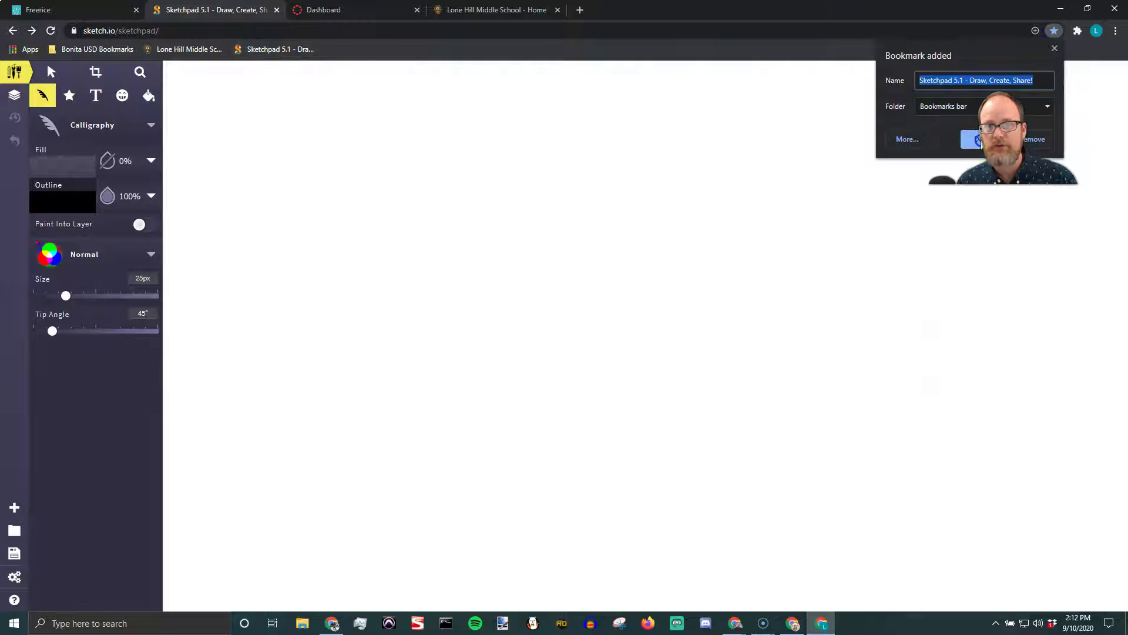
{"action": "left_click", "coordinate": [981, 140]}
{"action": "left_click", "coordinate": [335, 10]}
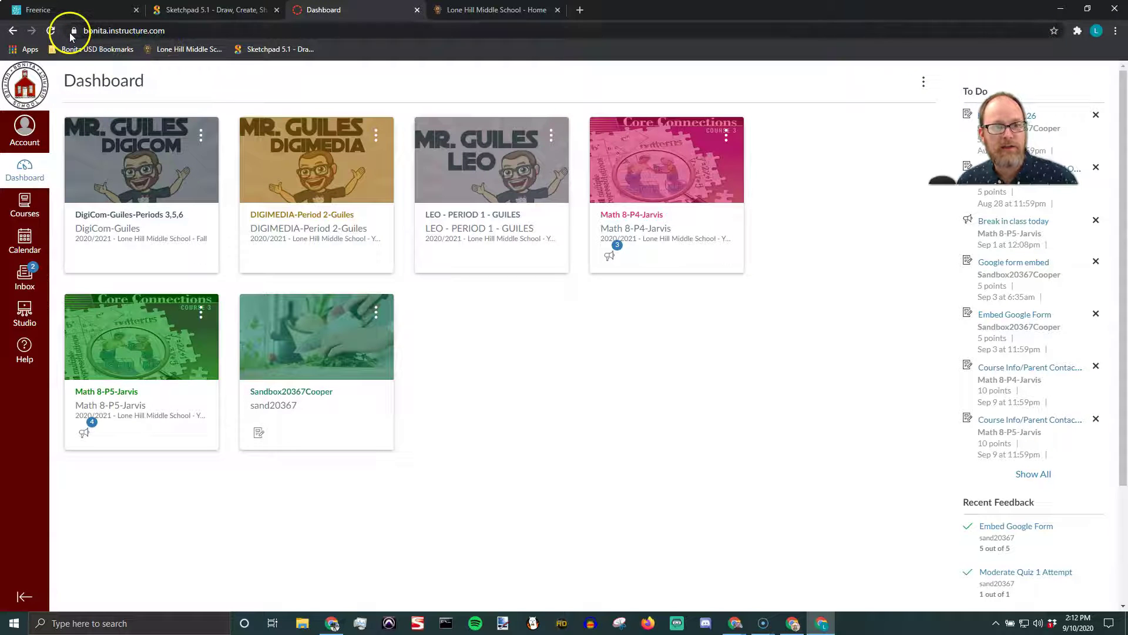
- Bookmark the Canvas Dashboard, place it after Bonita USD Bookmarks, and test it
{"action": "left_click_drag", "start_coordinate": [75, 33], "coordinate": [244, 45]}
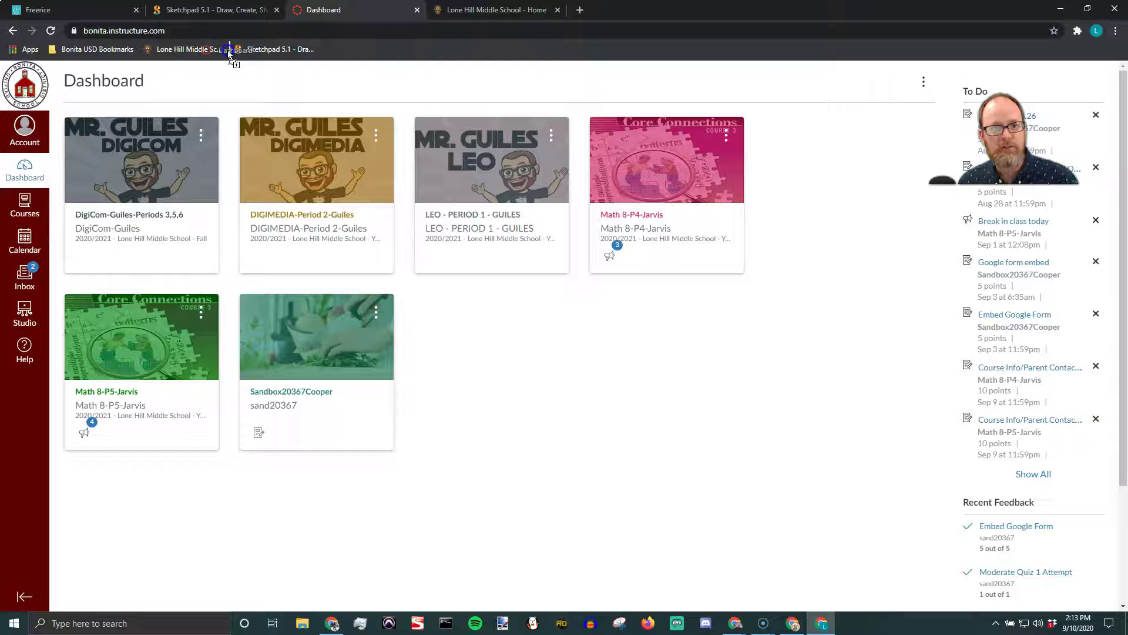
{"action": "left_click_drag", "start_coordinate": [317, 51], "coordinate": [293, 50]}
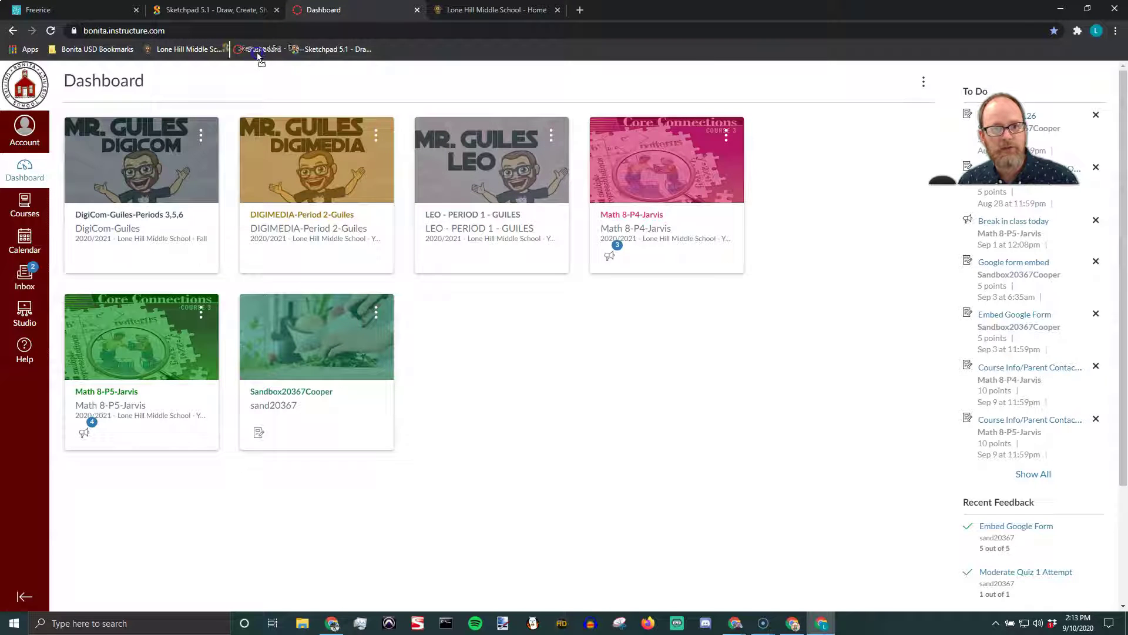
{"action": "left_click", "coordinate": [345, 50]}
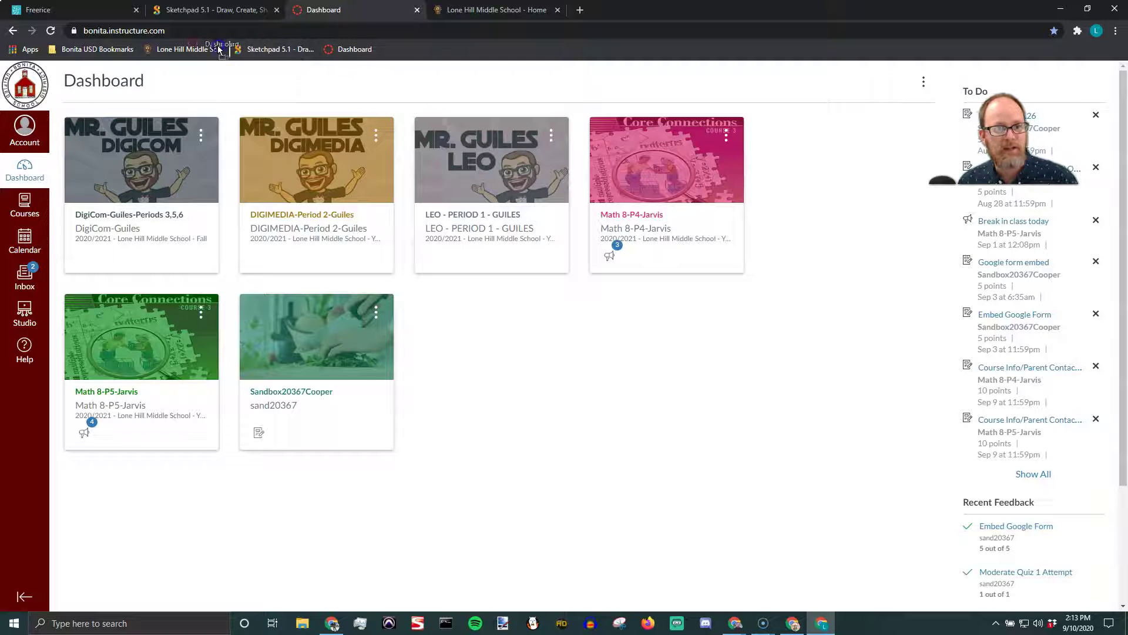
{"action": "left_click_drag", "start_coordinate": [158, 58], "coordinate": [159, 55]}
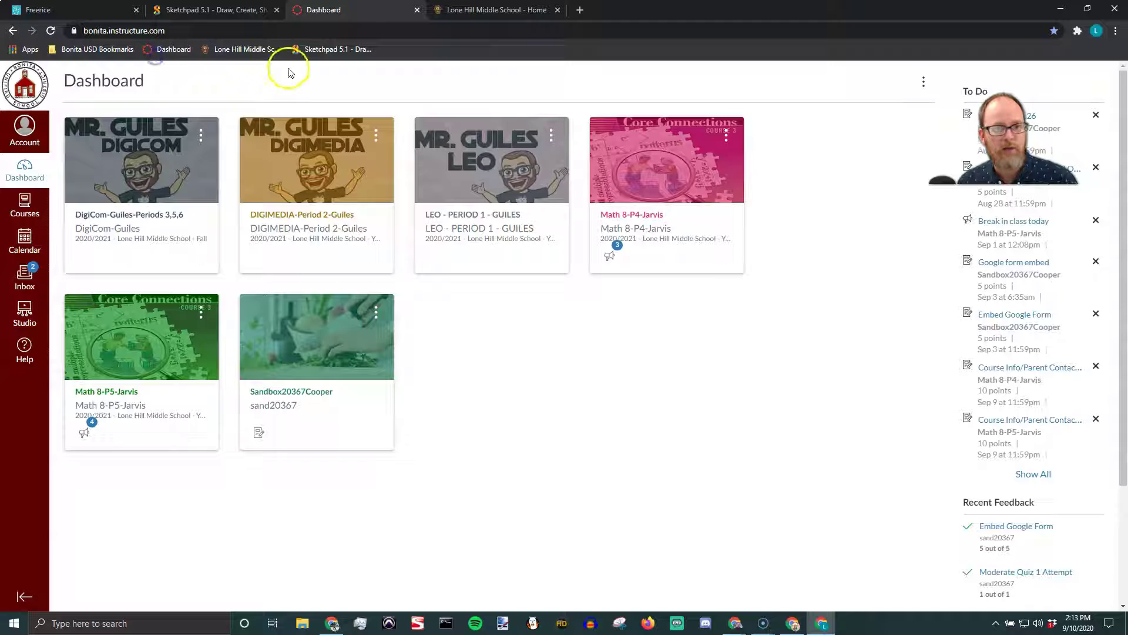
{"action": "left_click", "coordinate": [162, 54]}
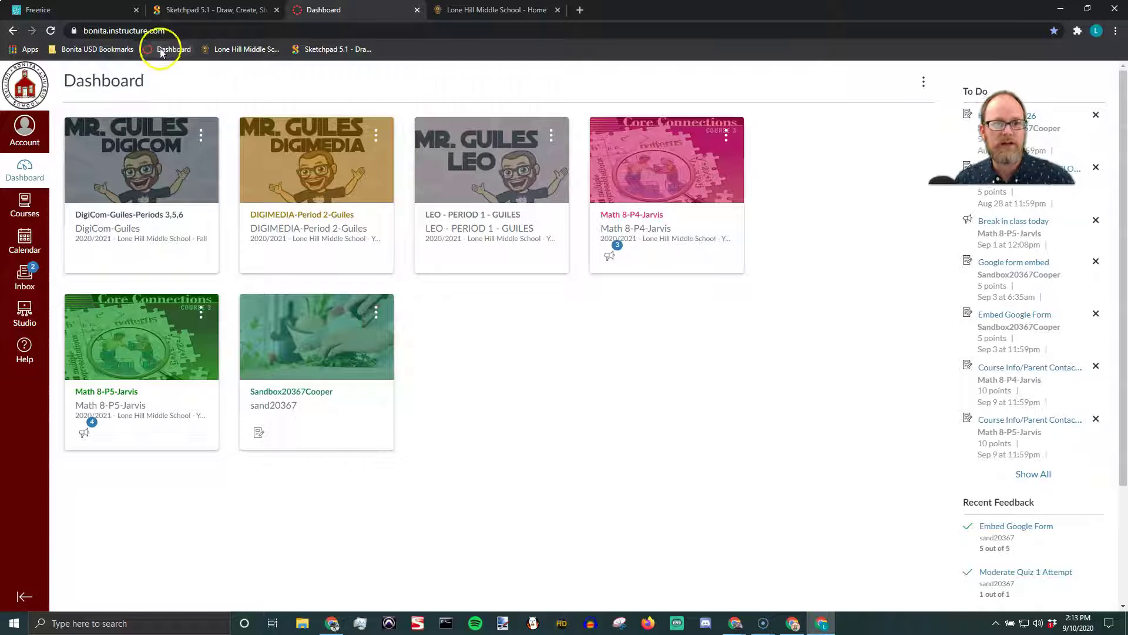
{"action": "left_click", "coordinate": [479, 14]}
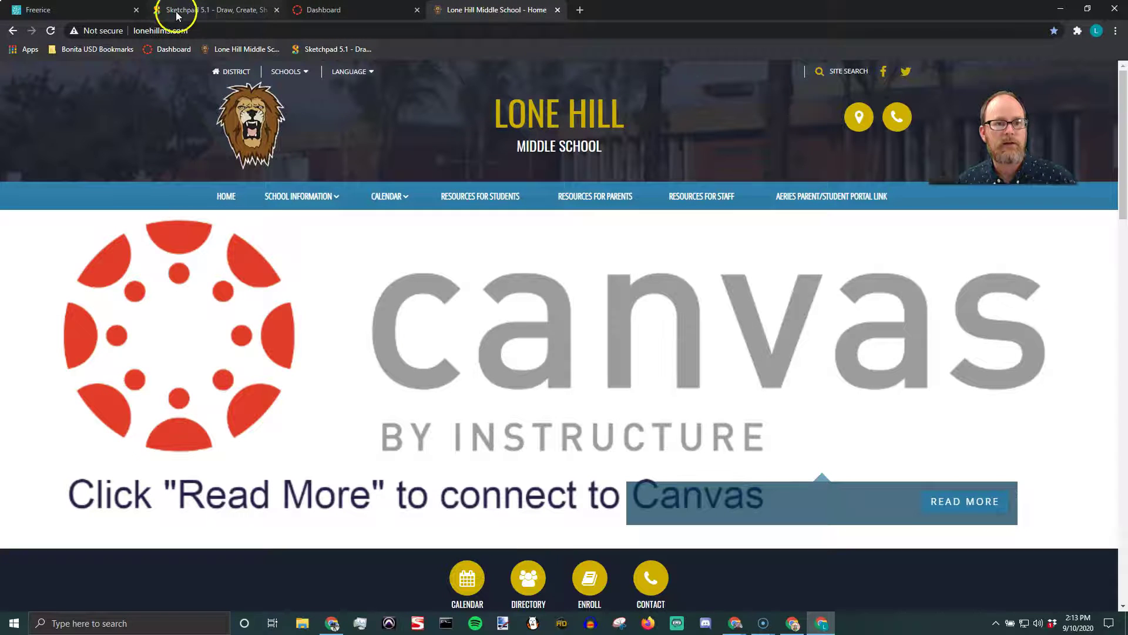
- Switch to the Freerice page and restore the browser window to full size
{"action": "left_click", "coordinate": [117, 10]}
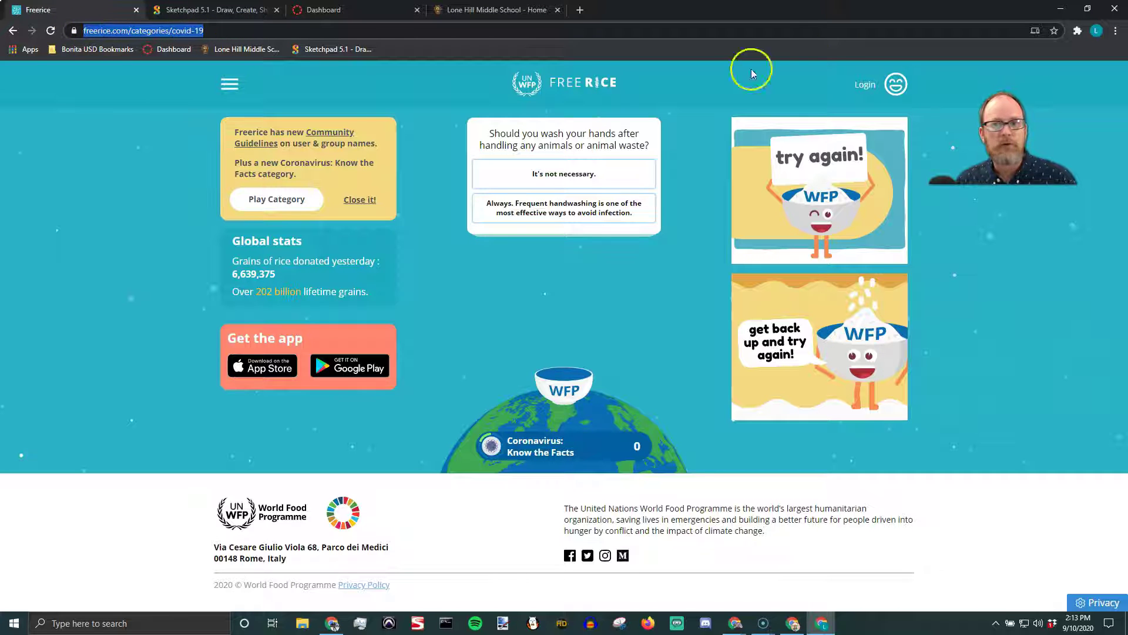
{"action": "left_click", "coordinate": [1116, 31]}
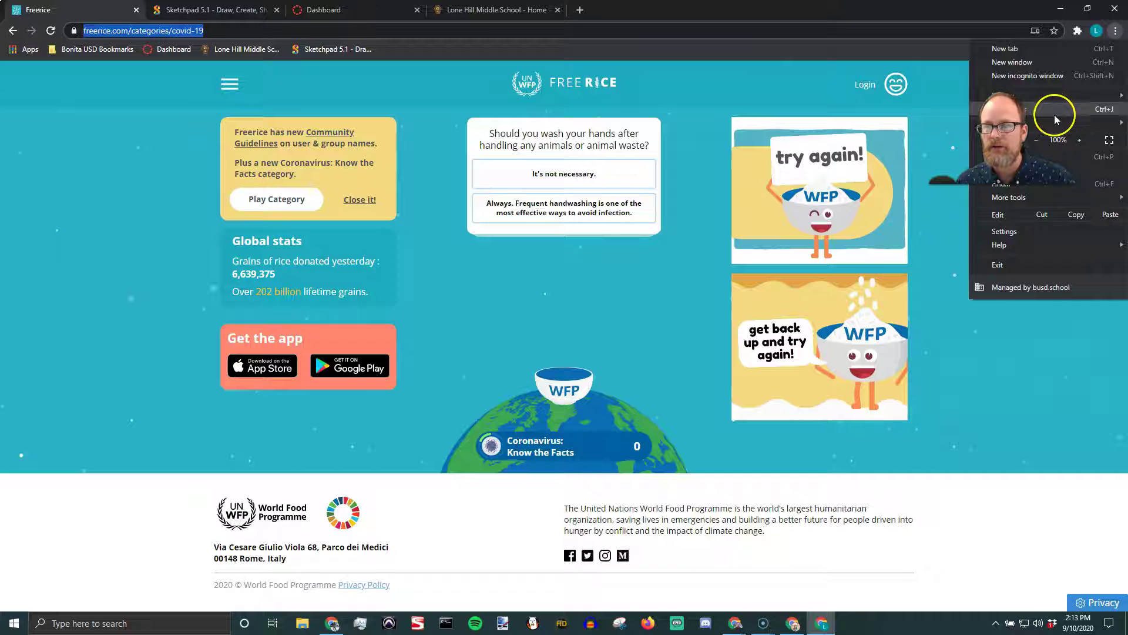
{"action": "mouse_move", "coordinate": [1052, 118]}
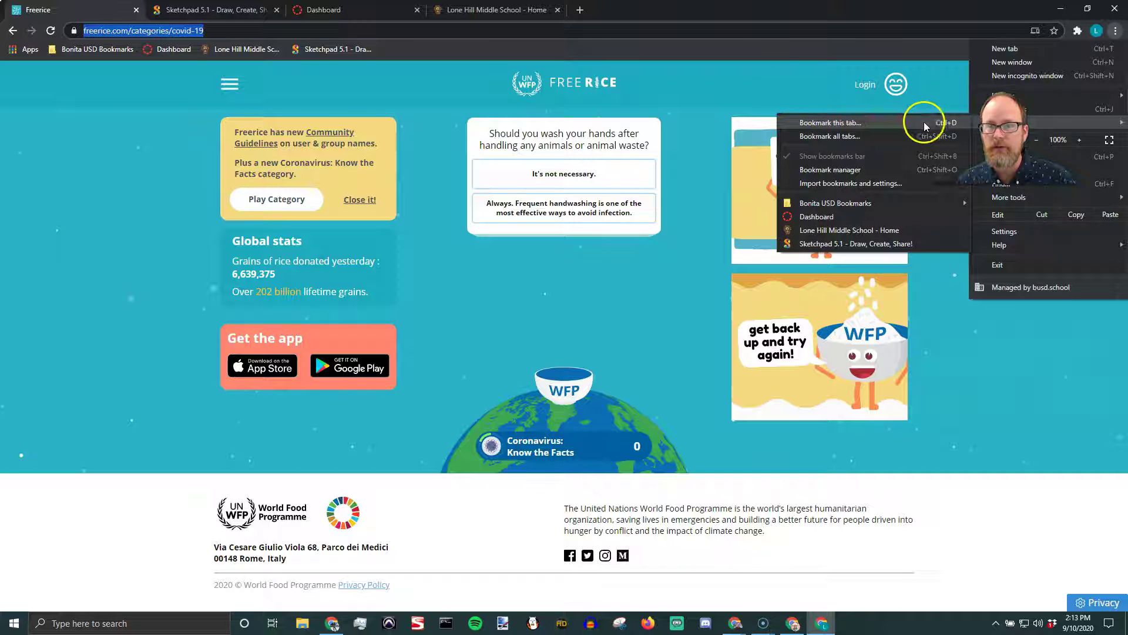
{"action": "double_click", "coordinate": [637, 13]}
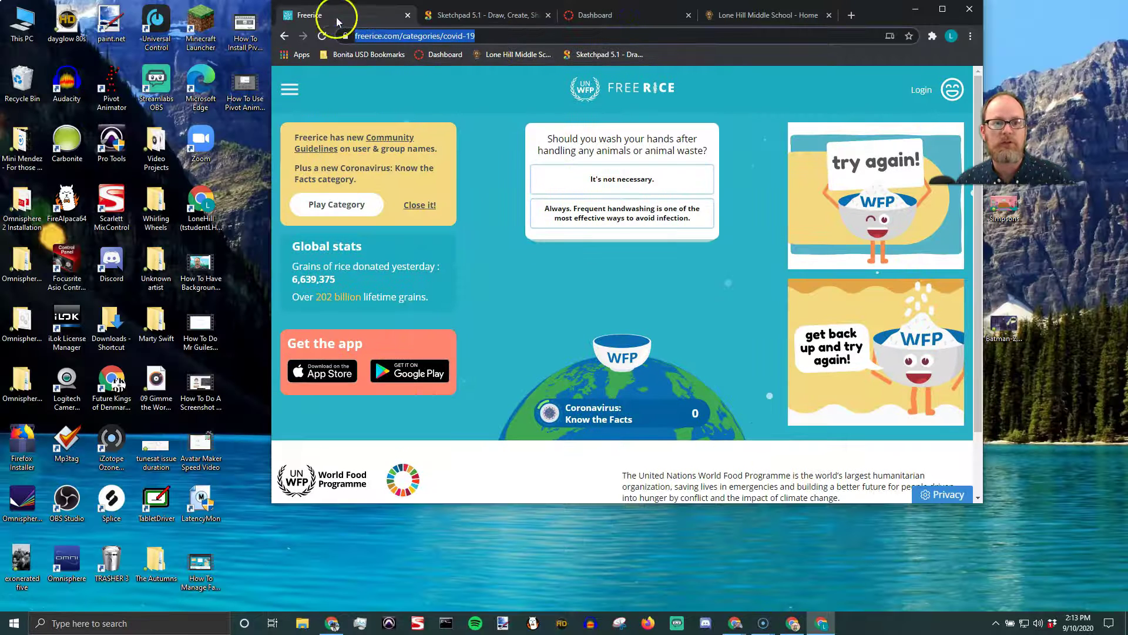
{"action": "left_click", "coordinate": [943, 9]}
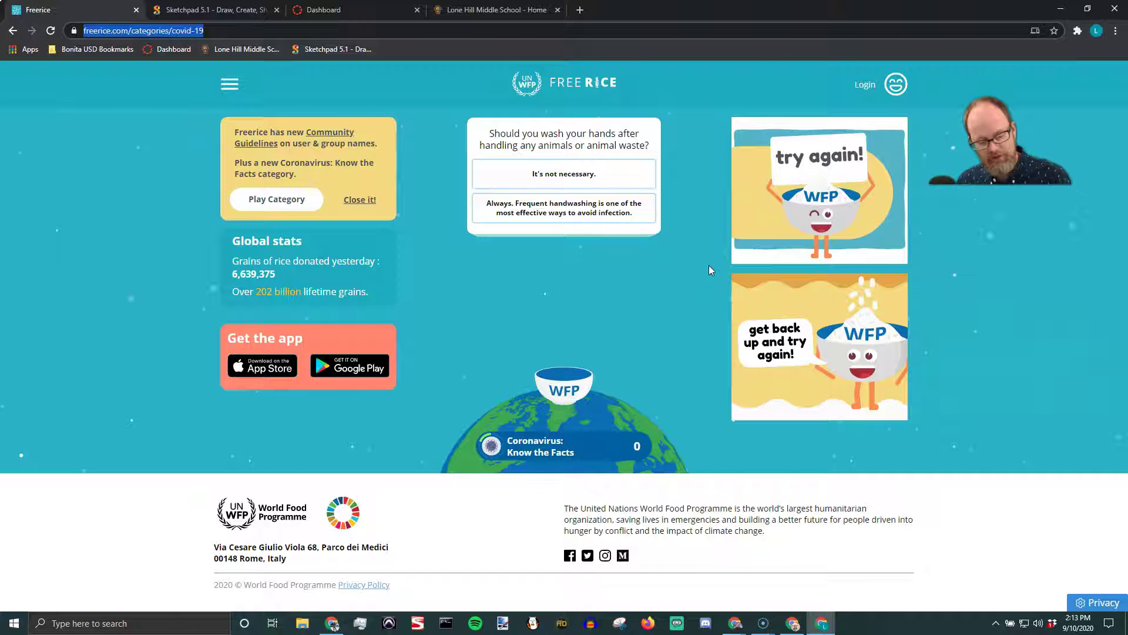
- Bookmark the Freerice page and rename its bookmark to 'Rice'
{"action": "key", "text": "ctrl+d"}
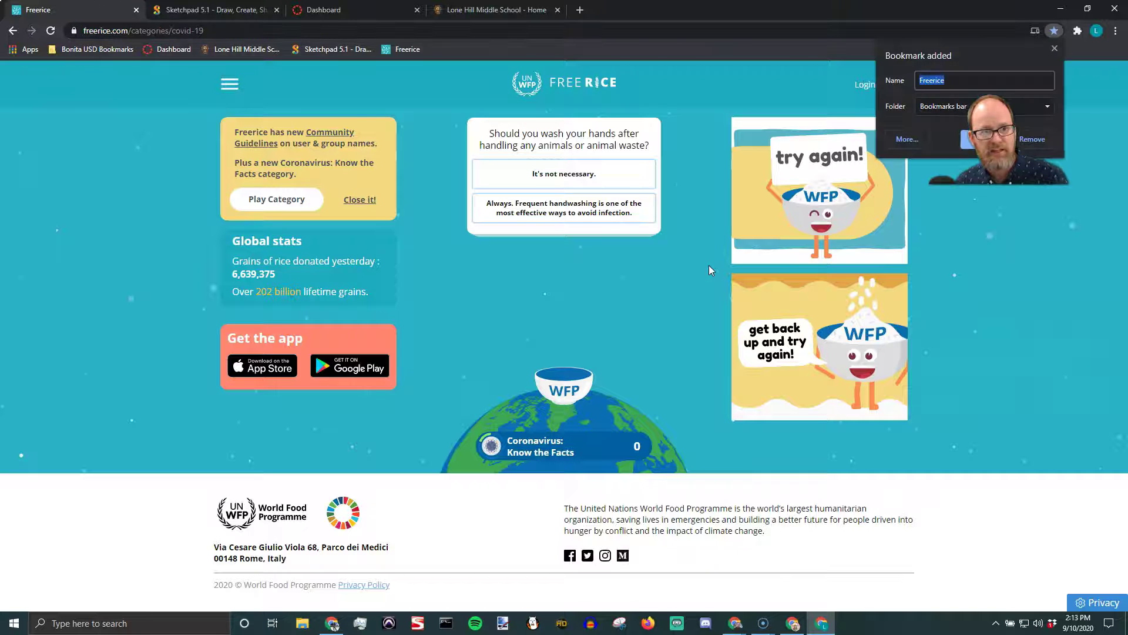
{"action": "left_click", "coordinate": [939, 114]}
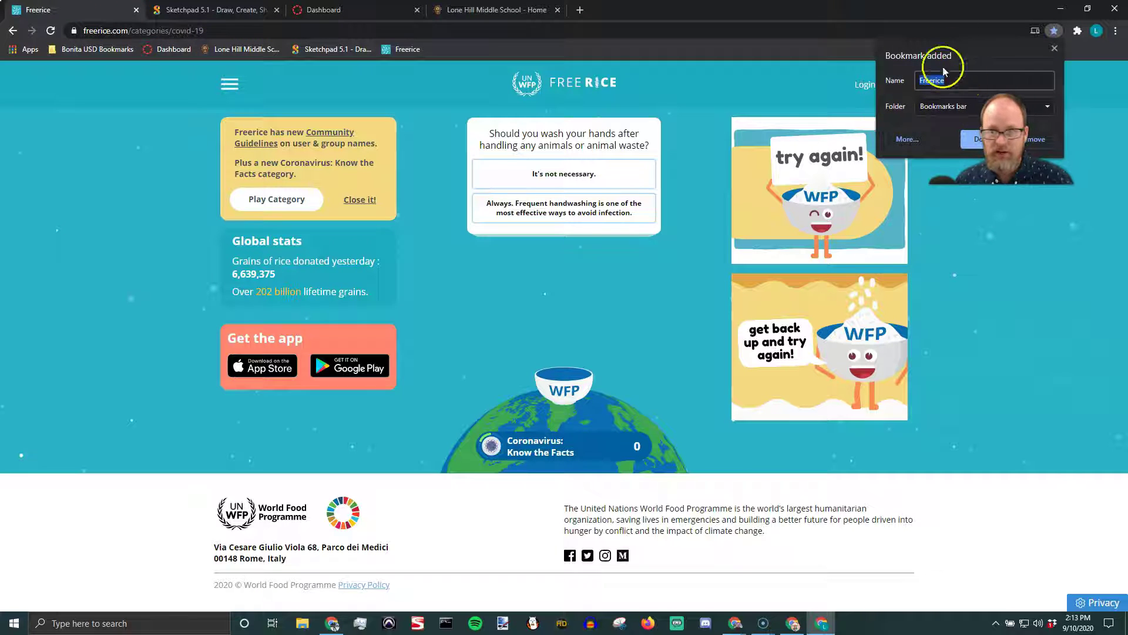
{"action": "left_click", "coordinate": [980, 143]}
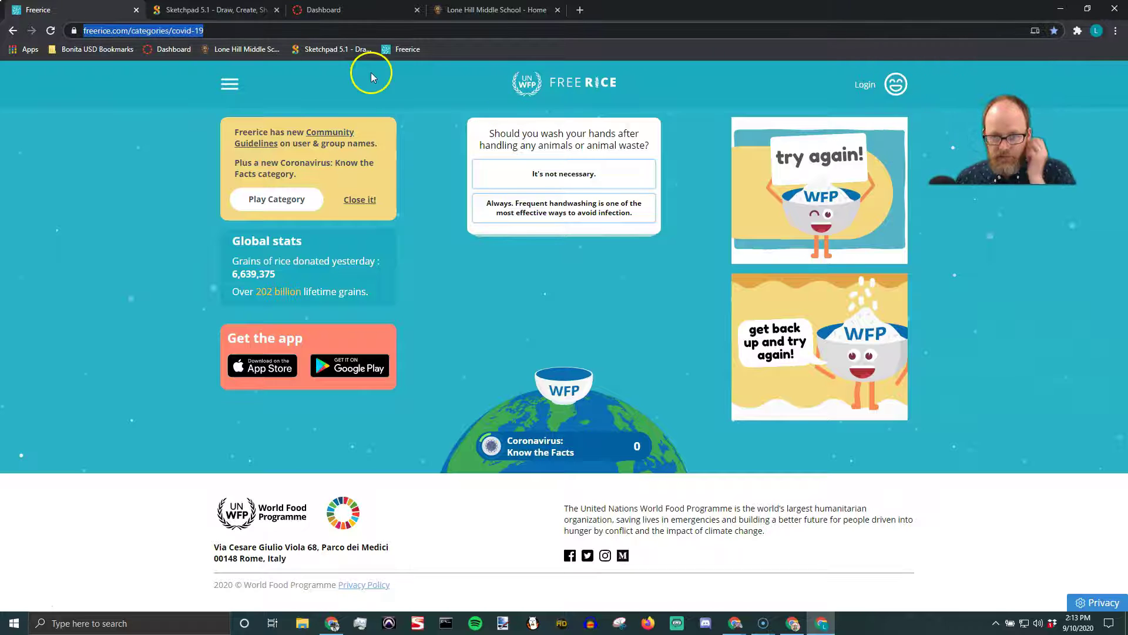
{"action": "key", "text": "ctrl+d"}
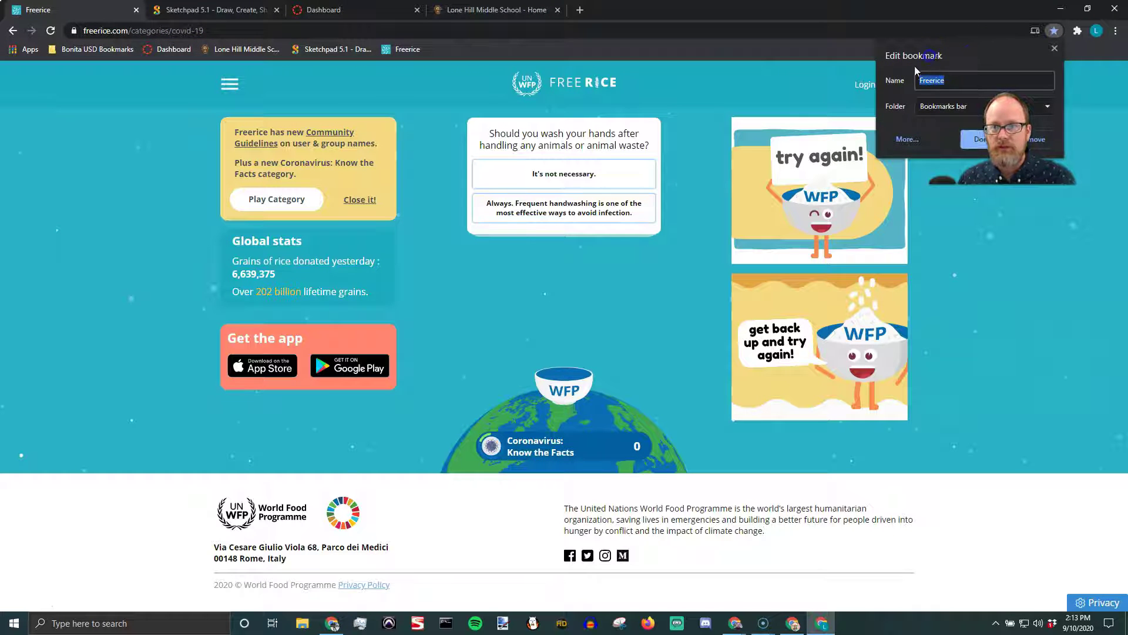
{"action": "type", "text": "Fr"}
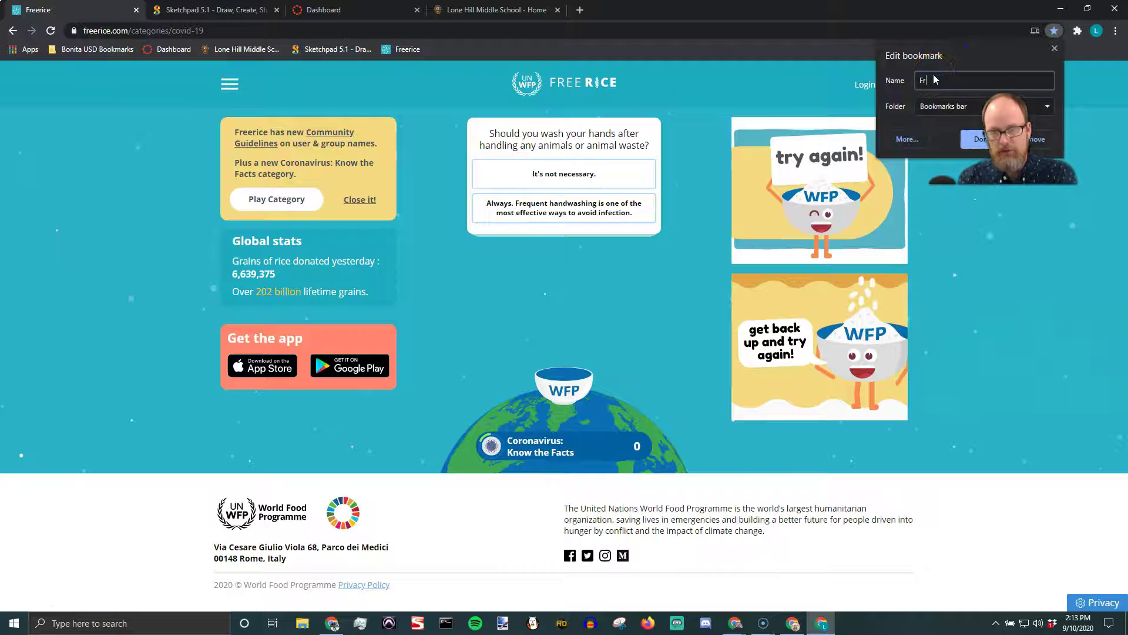
{"action": "key", "text": "BackSpace"}
{"action": "type", "text": "Rice"}
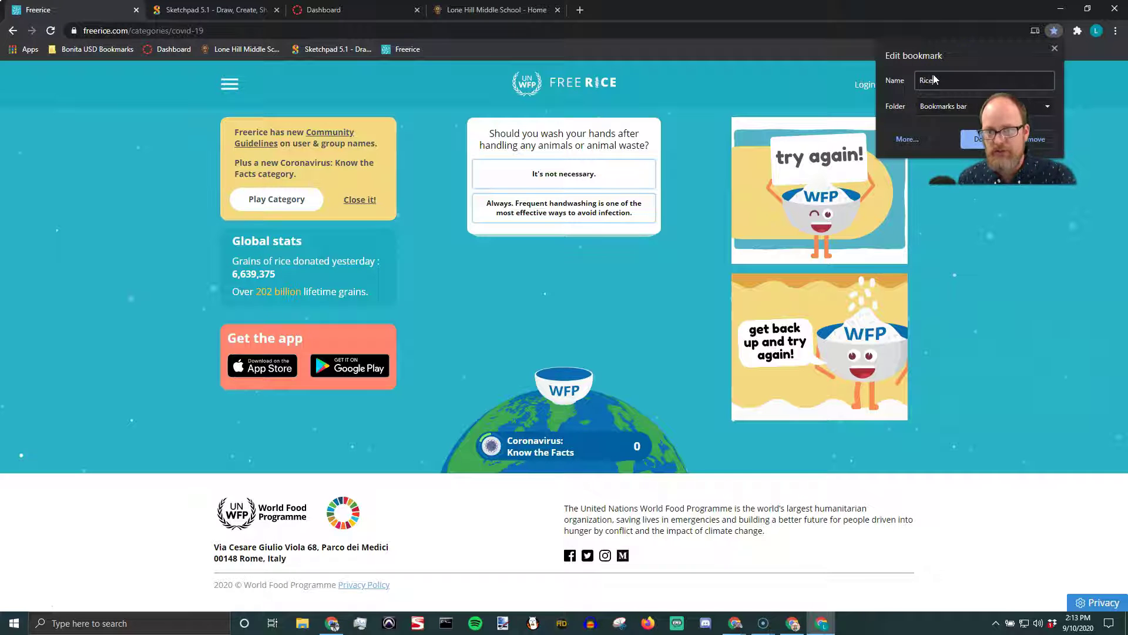
{"action": "key", "text": "Return"}
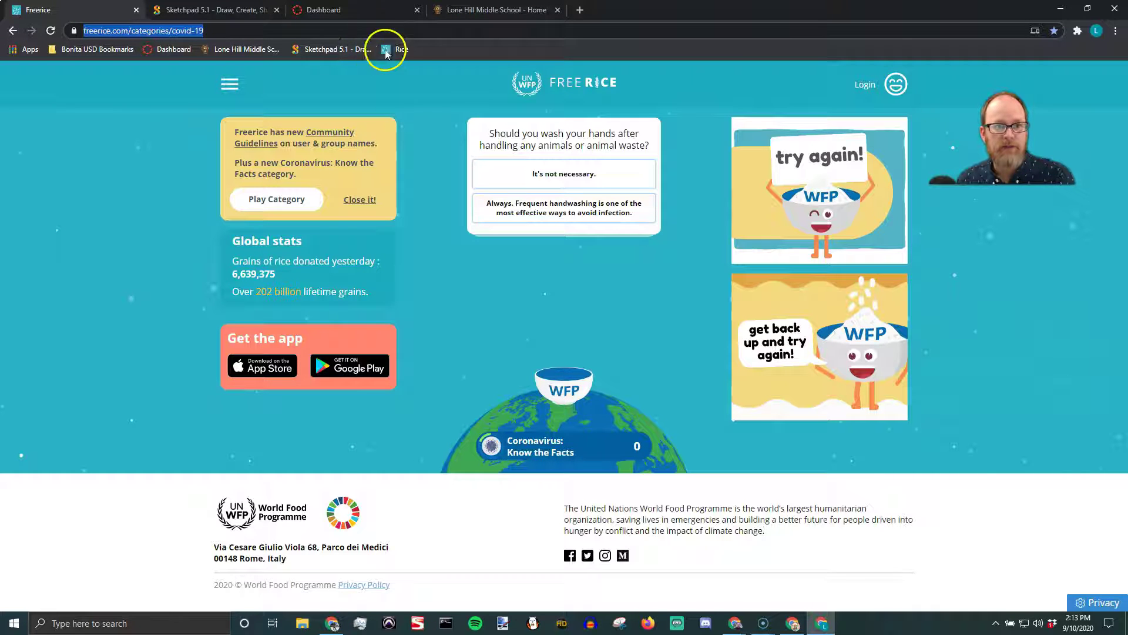
- Edit the 'Rice' bookmark on the bar and rename it 'Free Rice'
{"action": "right_click", "coordinate": [398, 51]}
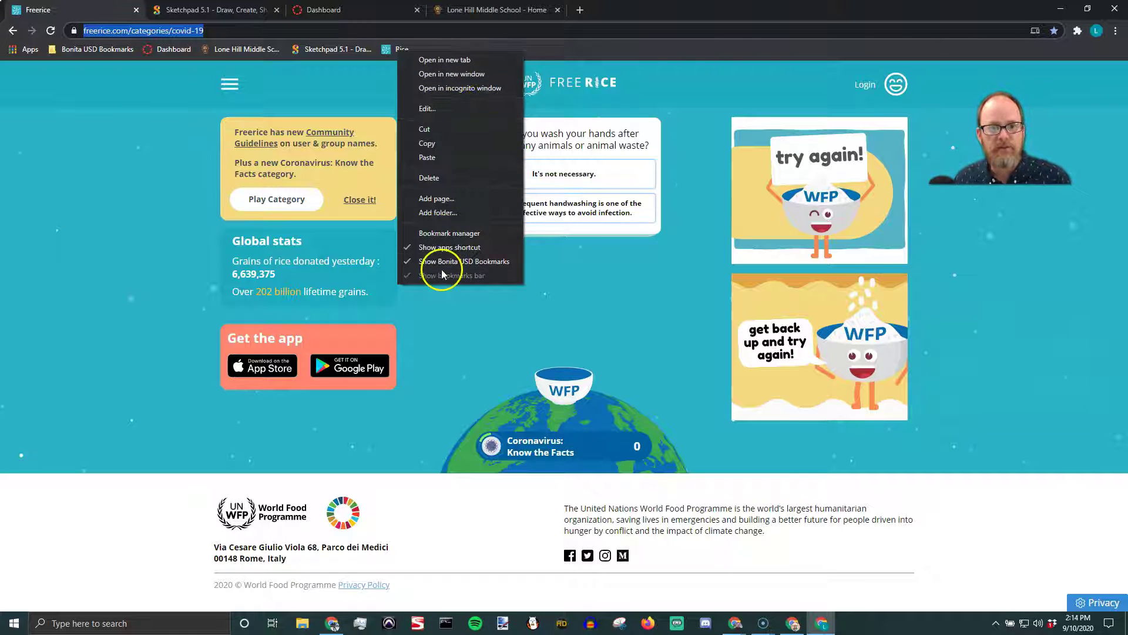
{"action": "left_click", "coordinate": [449, 111]}
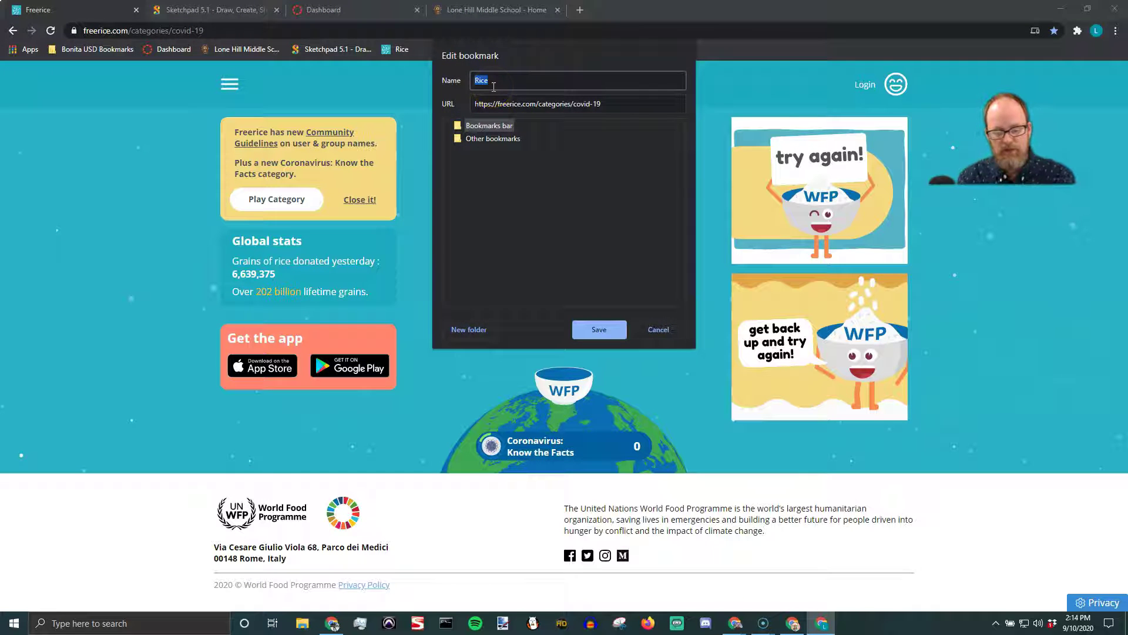
{"action": "type", "text": "Free Rice"}
{"action": "key", "text": "Return"}
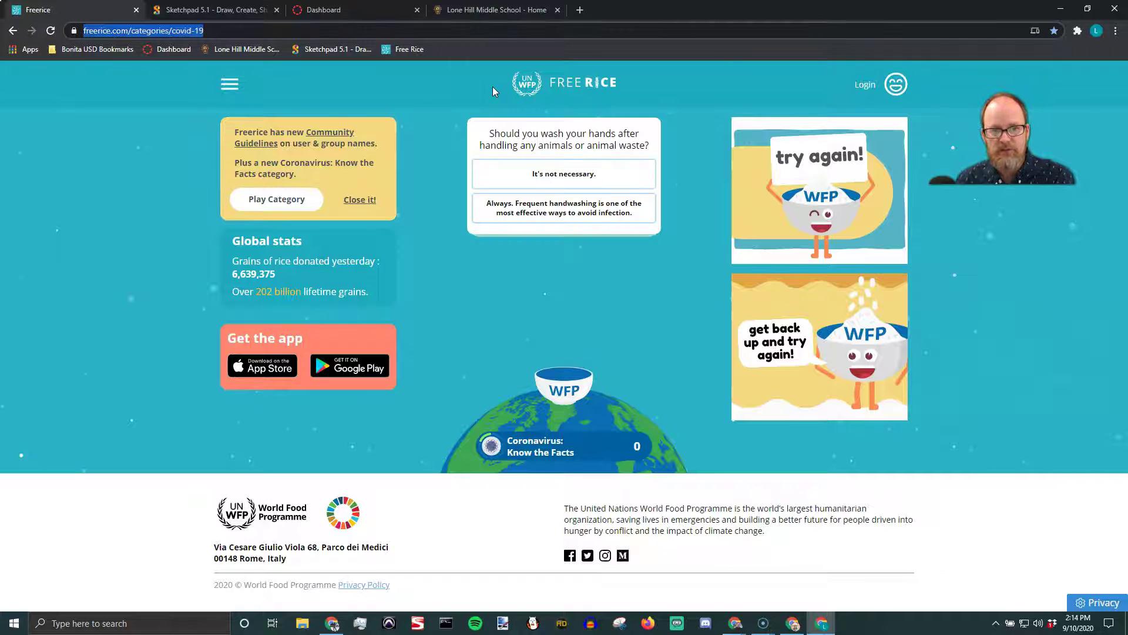
- Add a Freerice bookmark after Free Rice, deleting one stray extra copy
{"action": "right_click", "coordinate": [386, 52]}
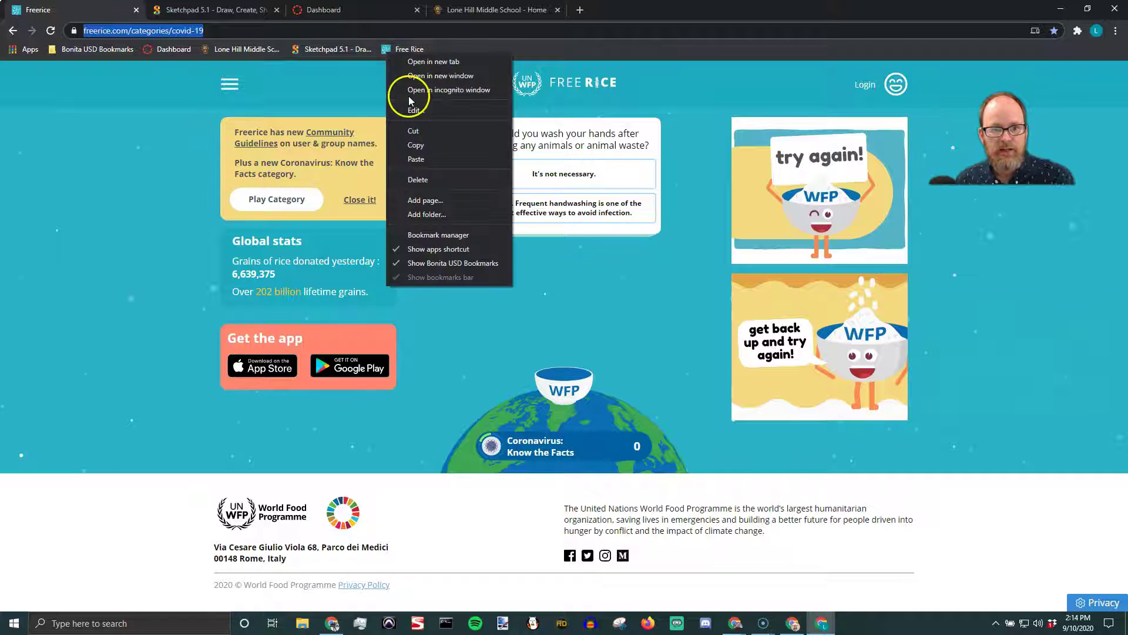
{"action": "left_click", "coordinate": [500, 51]}
{"action": "left_click_drag", "start_coordinate": [79, 30], "coordinate": [433, 49]}
{"action": "right_click", "coordinate": [458, 52]}
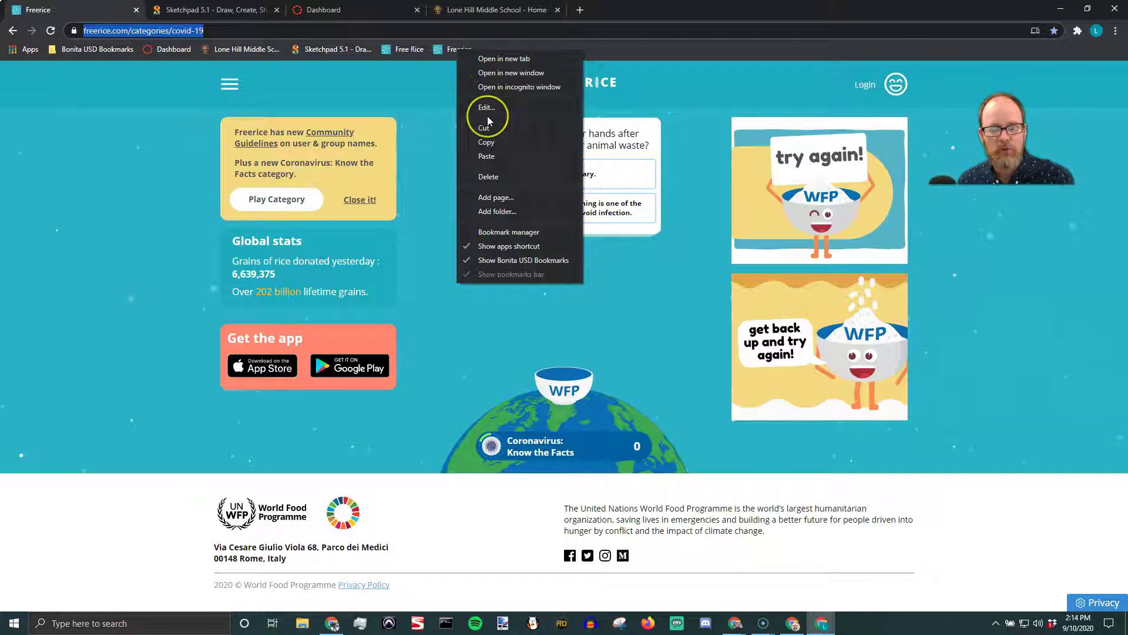
{"action": "left_click", "coordinate": [496, 176]}
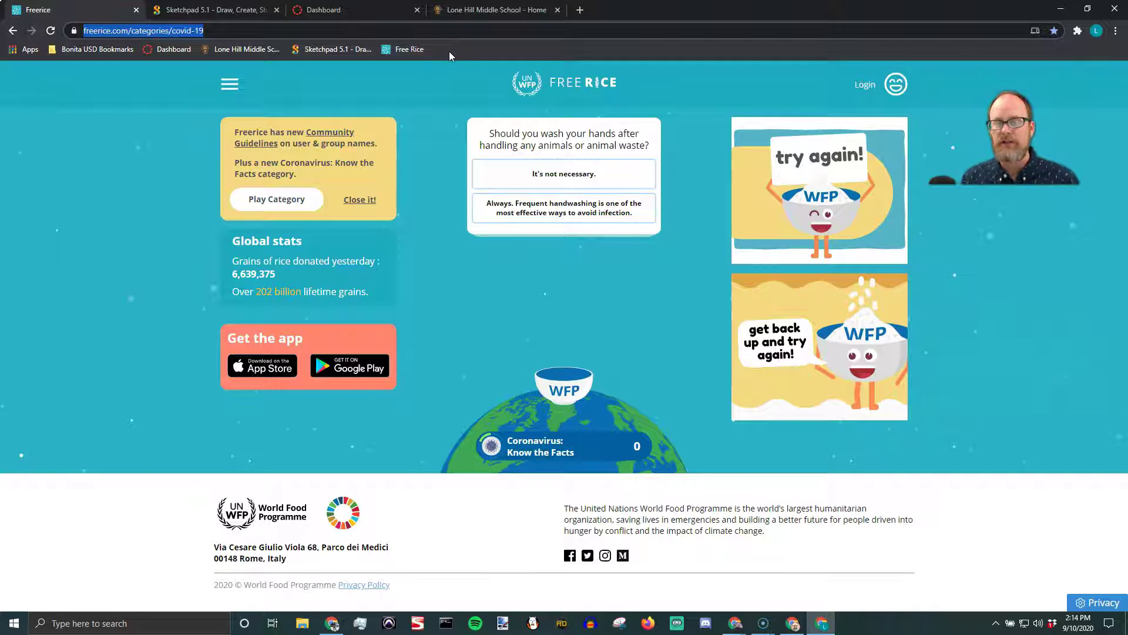
{"action": "left_click_drag", "start_coordinate": [75, 31], "coordinate": [474, 55]}
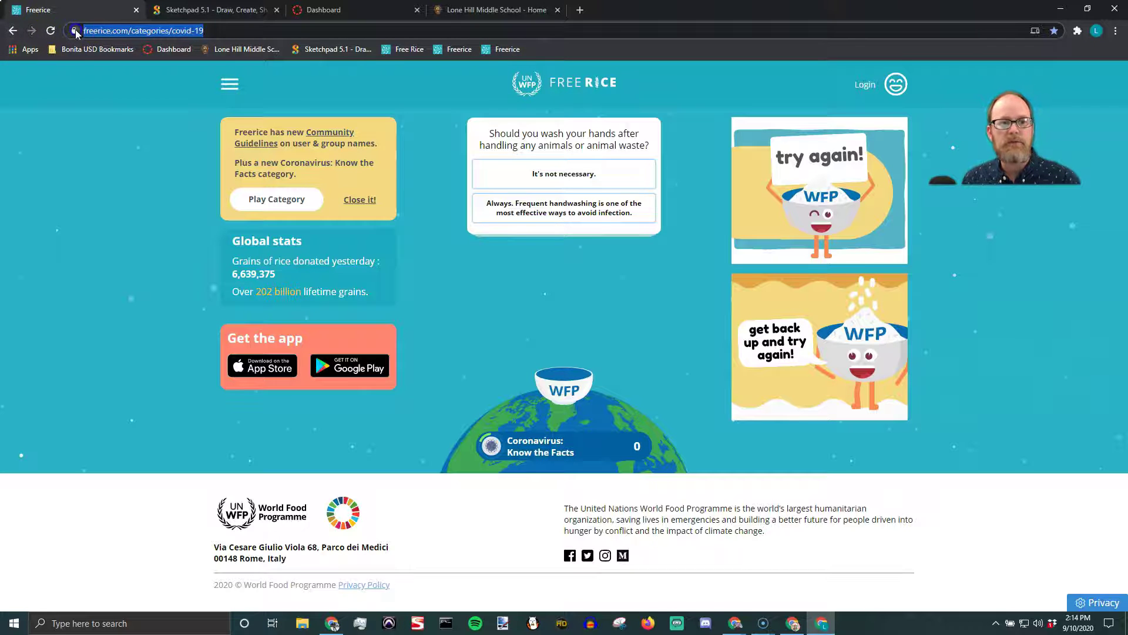
- Add three Sketchpad 5.1 bookmarks toward the end of the bar
{"action": "left_click", "coordinate": [223, 12]}
{"action": "mouse_move", "coordinate": [75, 30]}
{"action": "left_mouse_down"}
{"action": "mouse_move", "coordinate": [453, 55]}
{"action": "mouse_move", "coordinate": [682, 46]}
{"action": "left_mouse_up"}
{"action": "left_click_drag", "start_coordinate": [75, 31], "coordinate": [709, 62]}
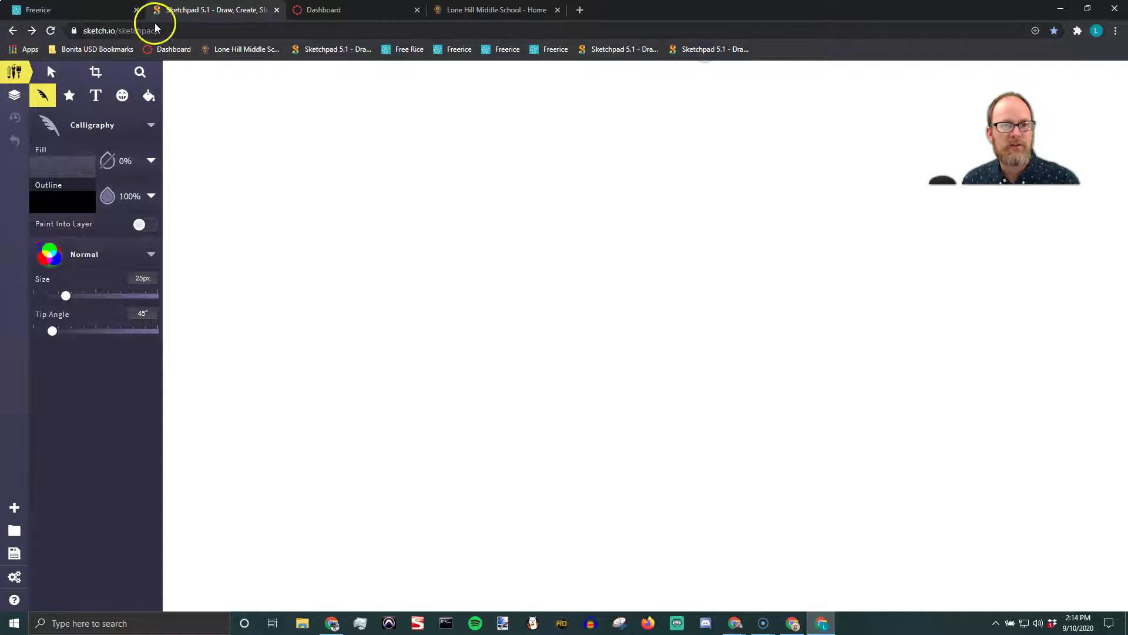
{"action": "left_click_drag", "start_coordinate": [489, 45], "coordinate": [776, 50]}
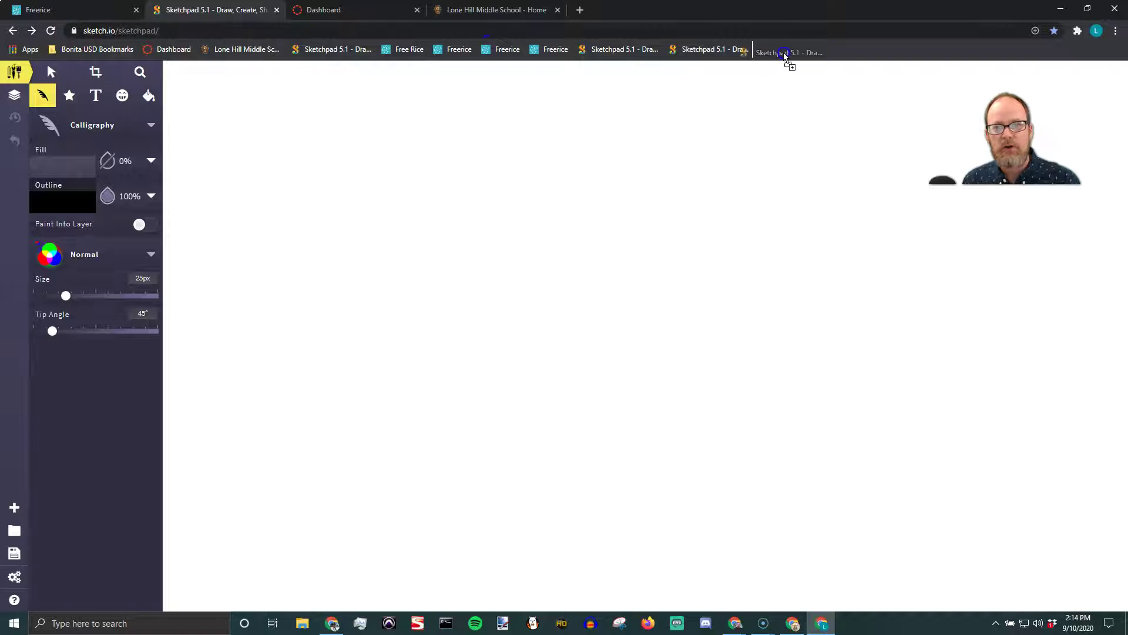
- Add five more Lone Hill Middle School bookmarks along the bar and show the overflow list
{"action": "left_click", "coordinate": [464, 10]}
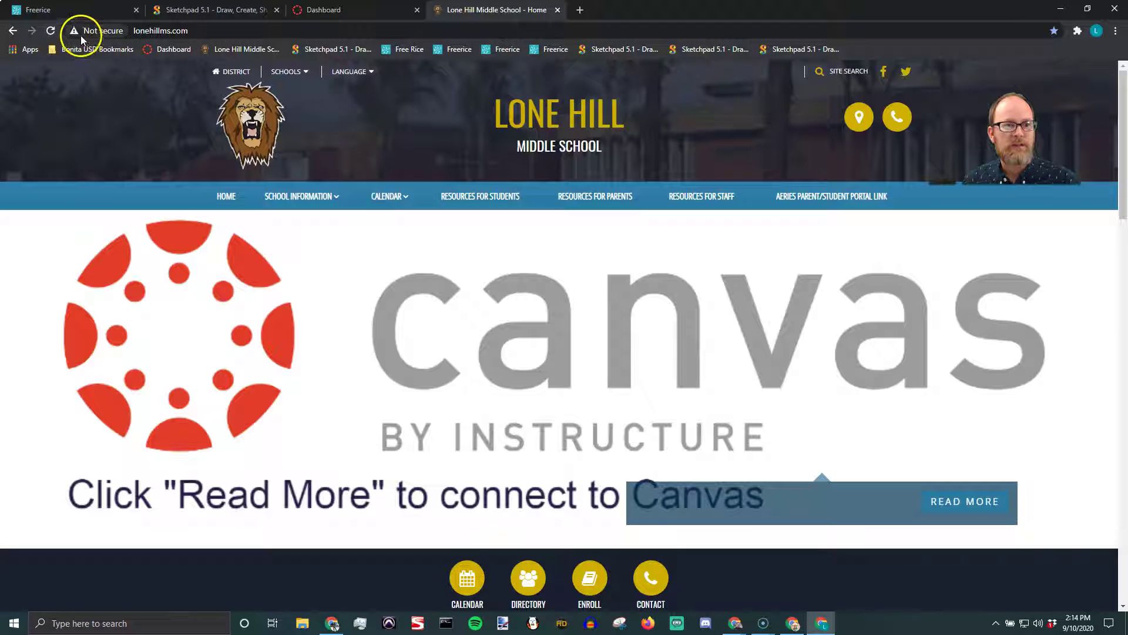
{"action": "left_click_drag", "start_coordinate": [77, 31], "coordinate": [823, 50]}
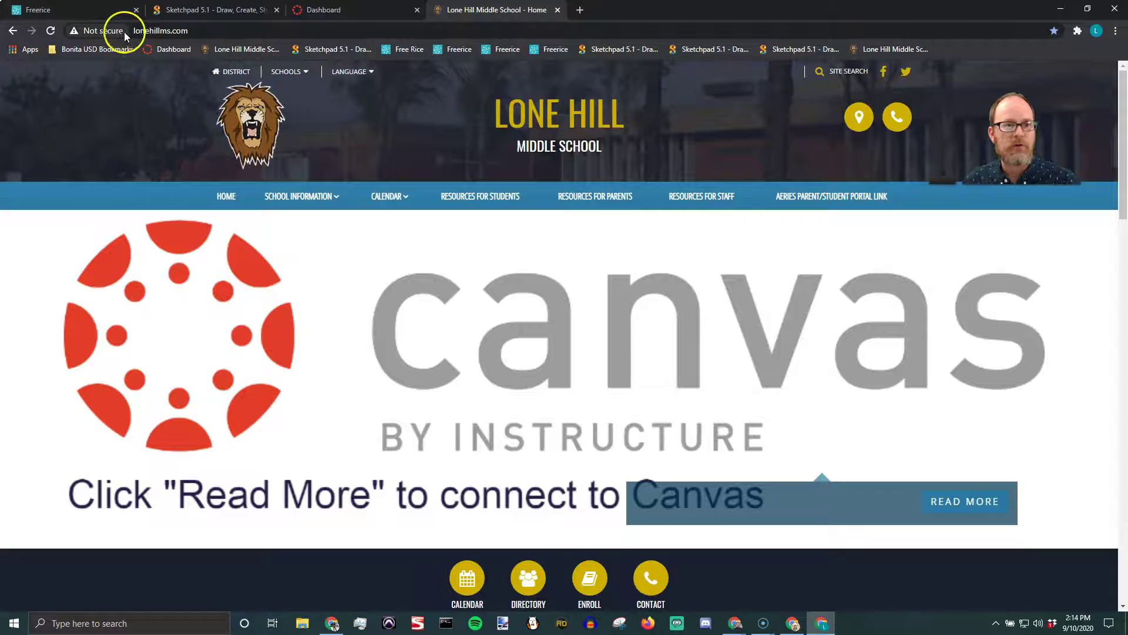
{"action": "mouse_move", "coordinate": [75, 31]}
{"action": "left_mouse_down"}
{"action": "mouse_move", "coordinate": [479, 49]}
{"action": "mouse_move", "coordinate": [200, 42]}
{"action": "mouse_move", "coordinate": [389, 49]}
{"action": "left_mouse_up"}
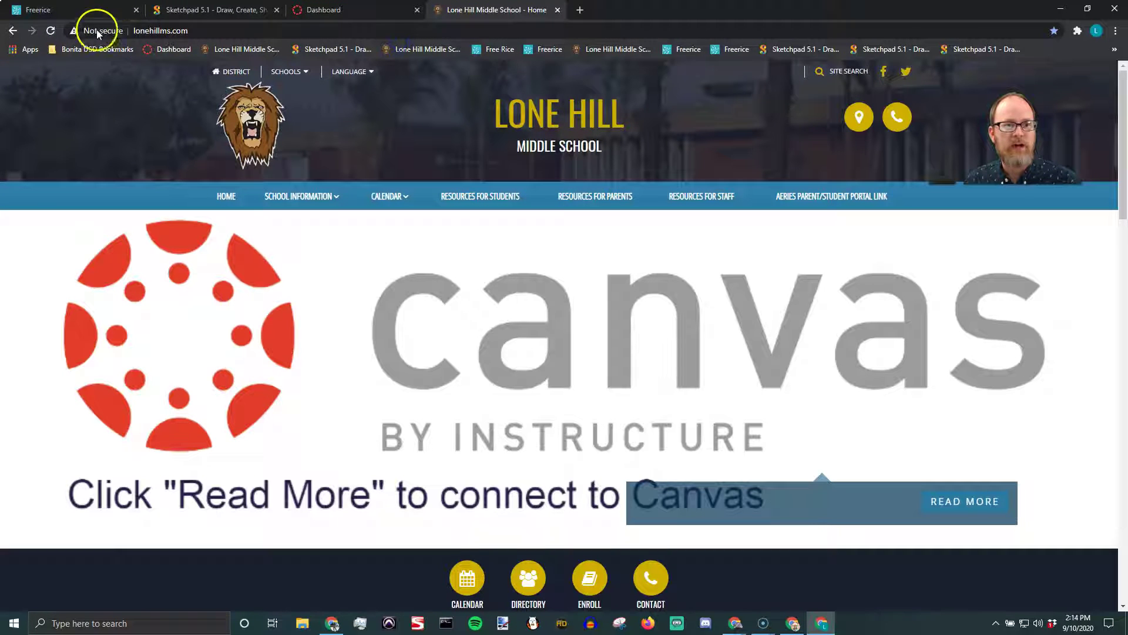
{"action": "left_click_drag", "start_coordinate": [73, 32], "coordinate": [470, 50]}
{"action": "left_click_drag", "start_coordinate": [73, 32], "coordinate": [292, 48]}
{"action": "left_click_drag", "start_coordinate": [67, 34], "coordinate": [653, 49]}
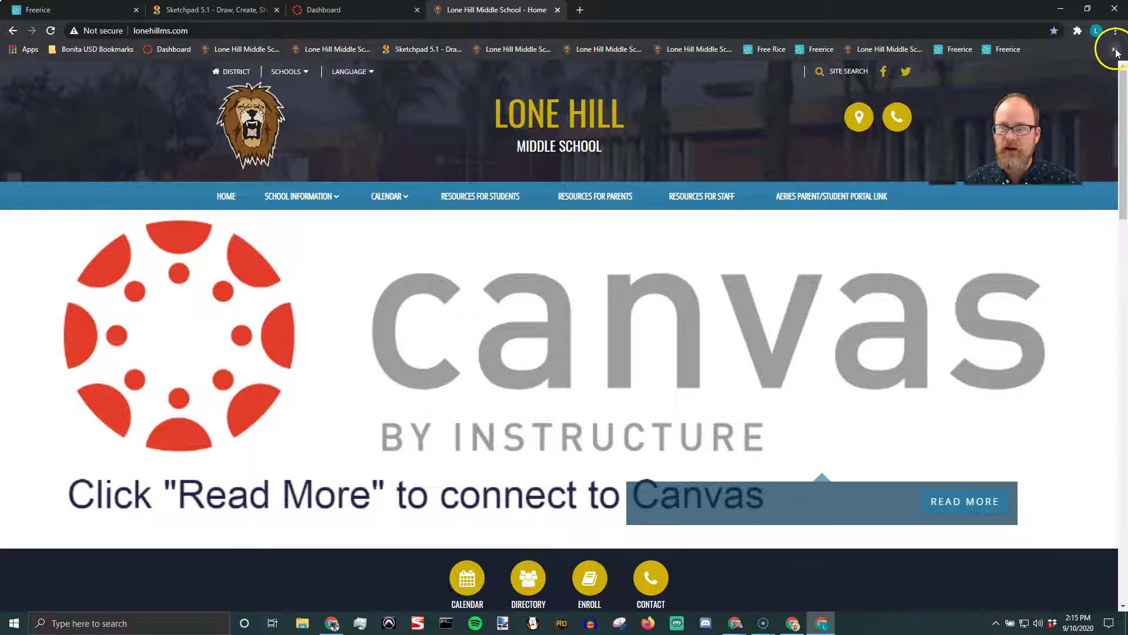
{"action": "left_click", "coordinate": [1116, 50]}
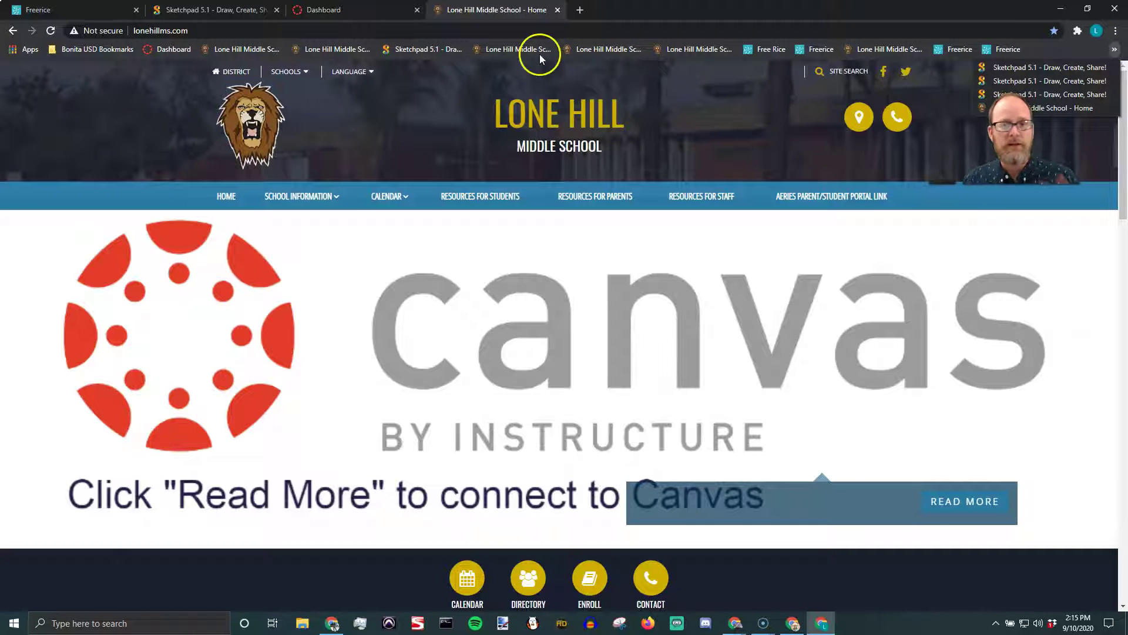
- Rename one Lone Hill bookmark to 'LHMS'
{"action": "right_click", "coordinate": [499, 50]}
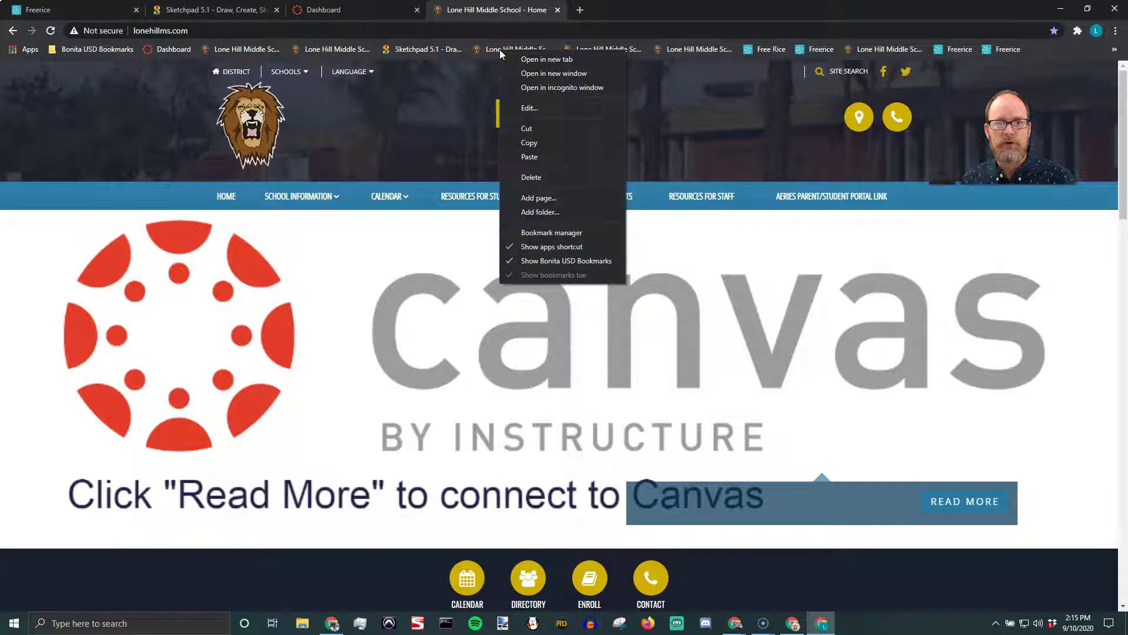
{"action": "left_click", "coordinate": [531, 107]}
{"action": "type", "text": "LHMS"}
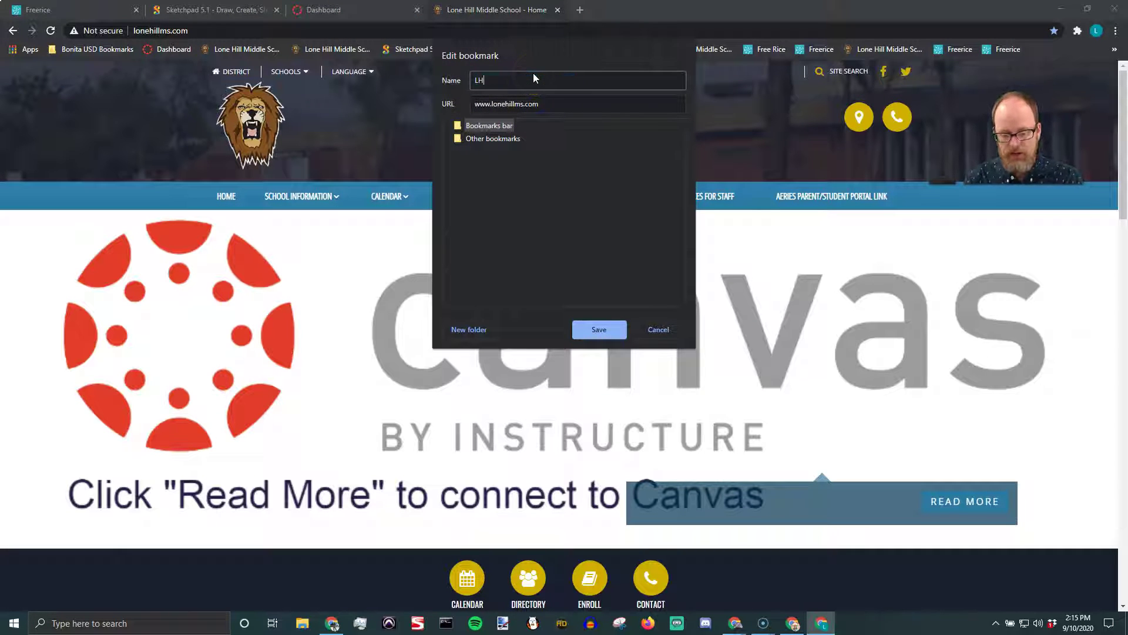
{"action": "left_click", "coordinate": [599, 332]}
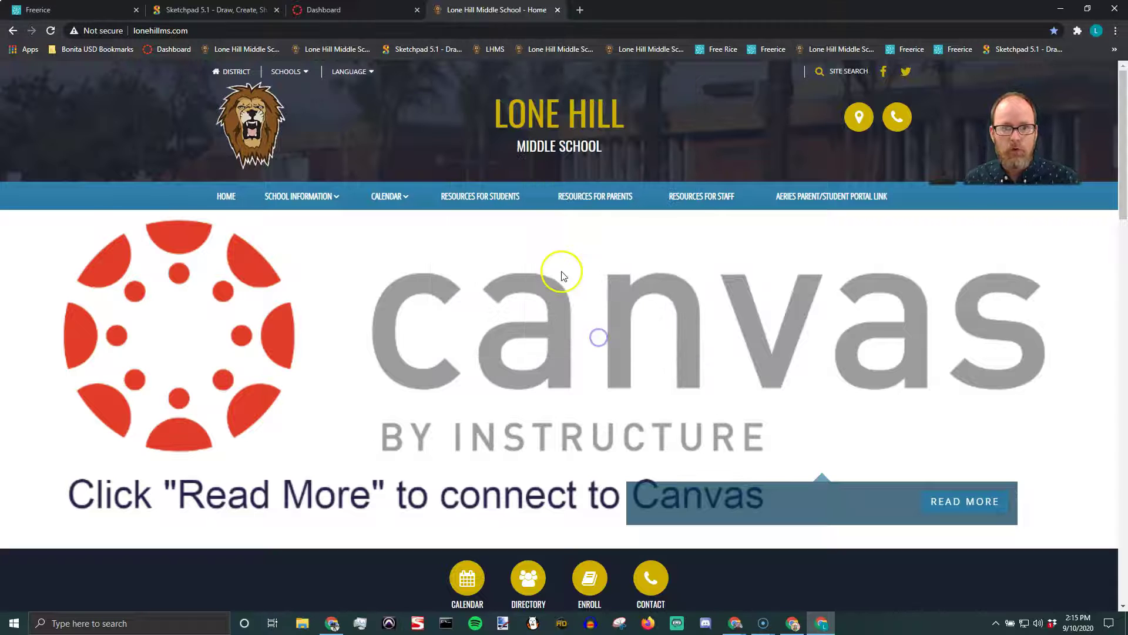
- Clear another Lone Hill bookmark's name and move the icon-only bookmark next to Dashboard
{"action": "right_click", "coordinate": [546, 48]}
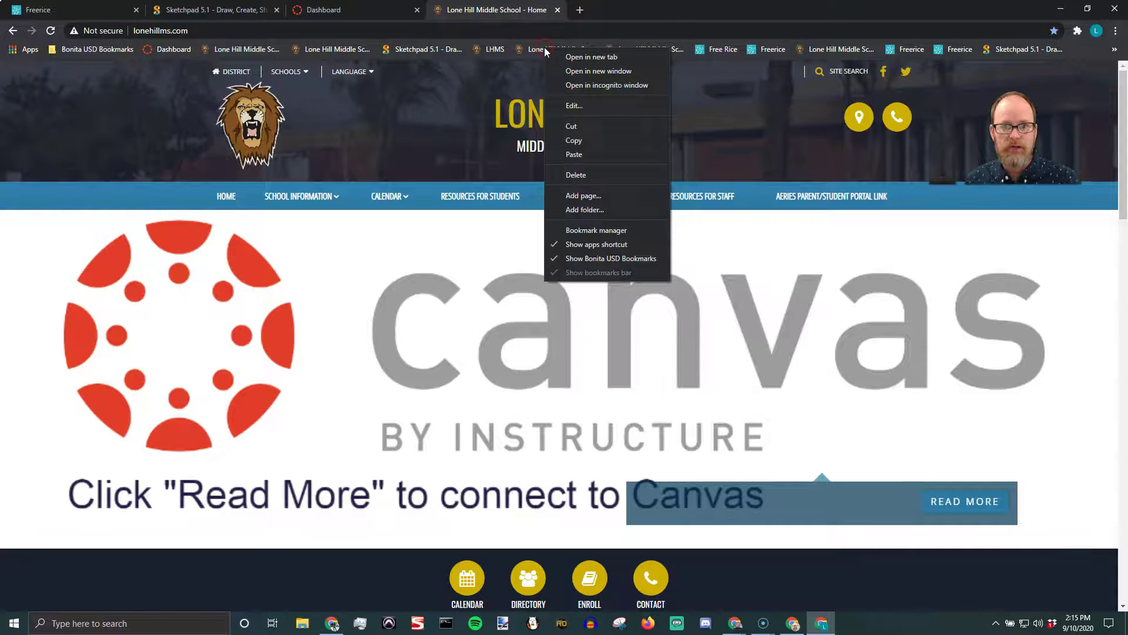
{"action": "left_click", "coordinate": [577, 106]}
{"action": "key", "text": "BackSpace"}
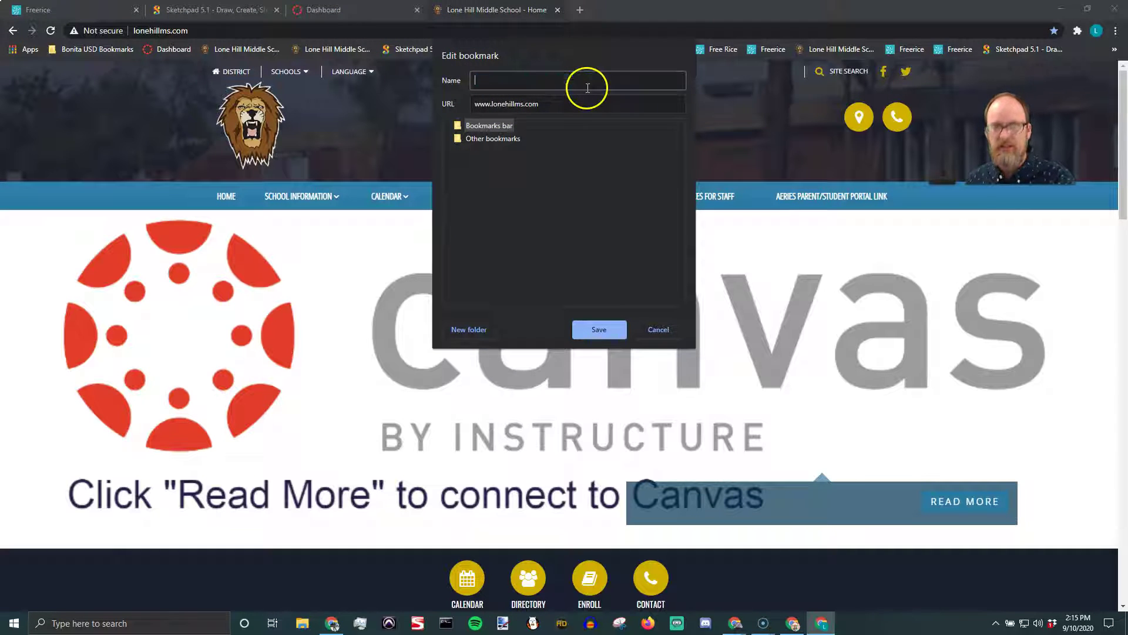
{"action": "left_click", "coordinate": [598, 330]}
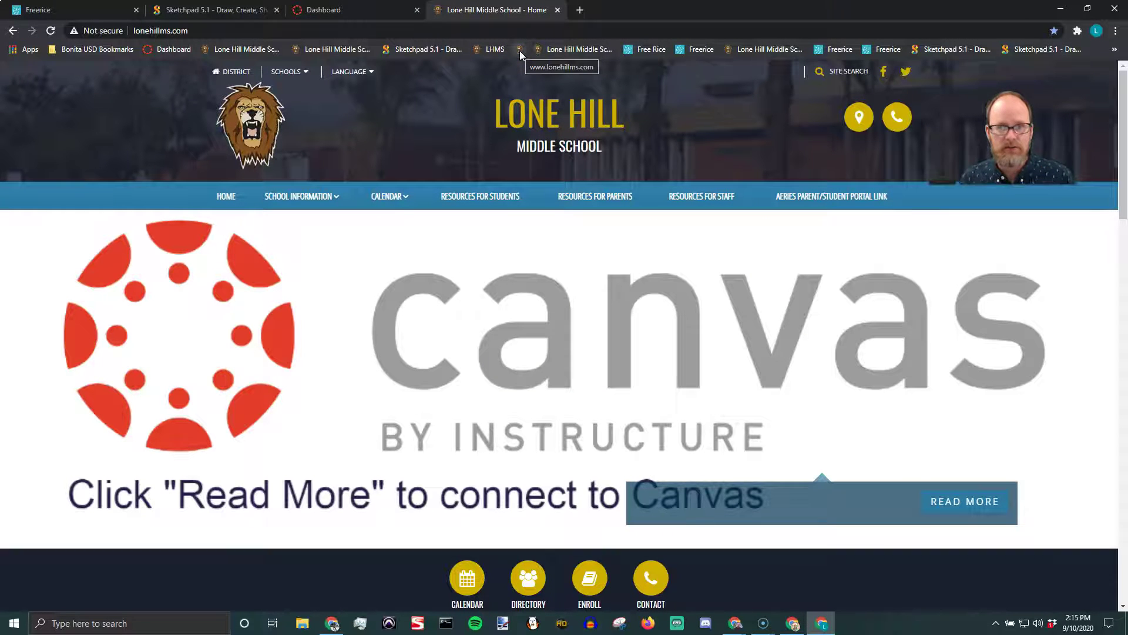
{"action": "left_click", "coordinate": [520, 51]}
{"action": "left_click_drag", "start_coordinate": [519, 51], "coordinate": [209, 48]}
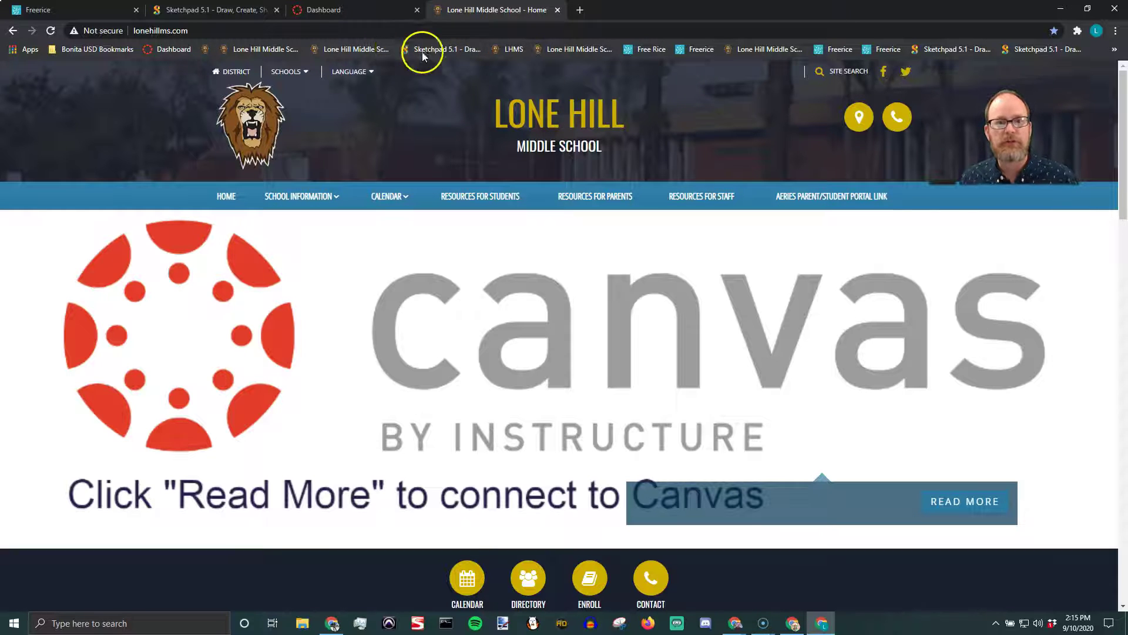
- Add a 'DigiCom' folder to the bar just before the Sketchpad 5.1 bookmark
{"action": "right_click", "coordinate": [391, 48]}
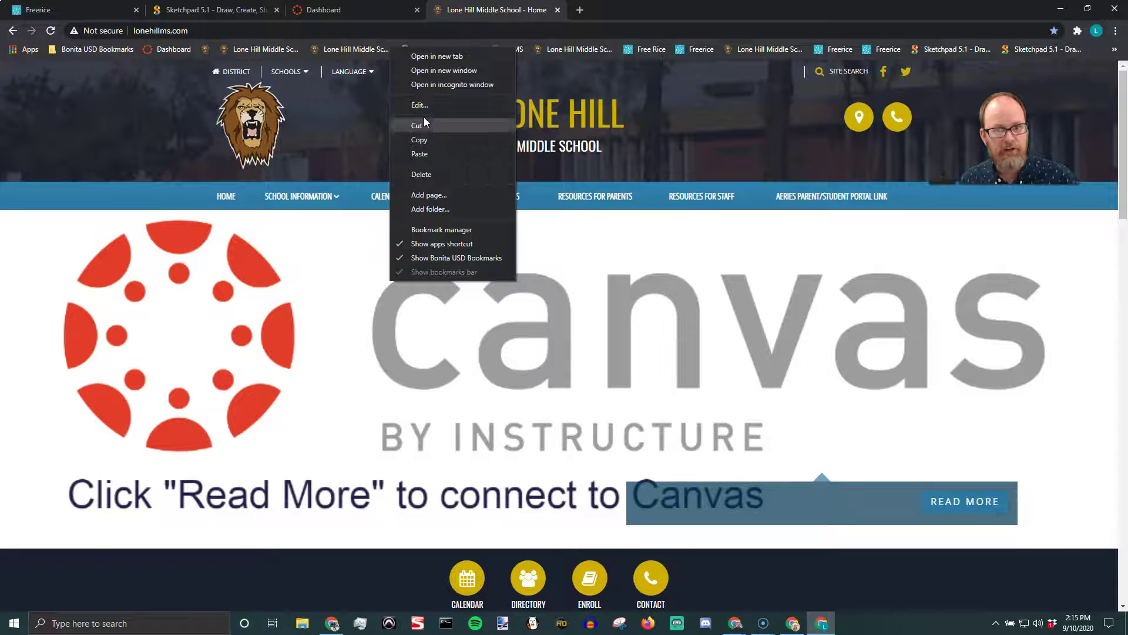
{"action": "left_click", "coordinate": [436, 208]}
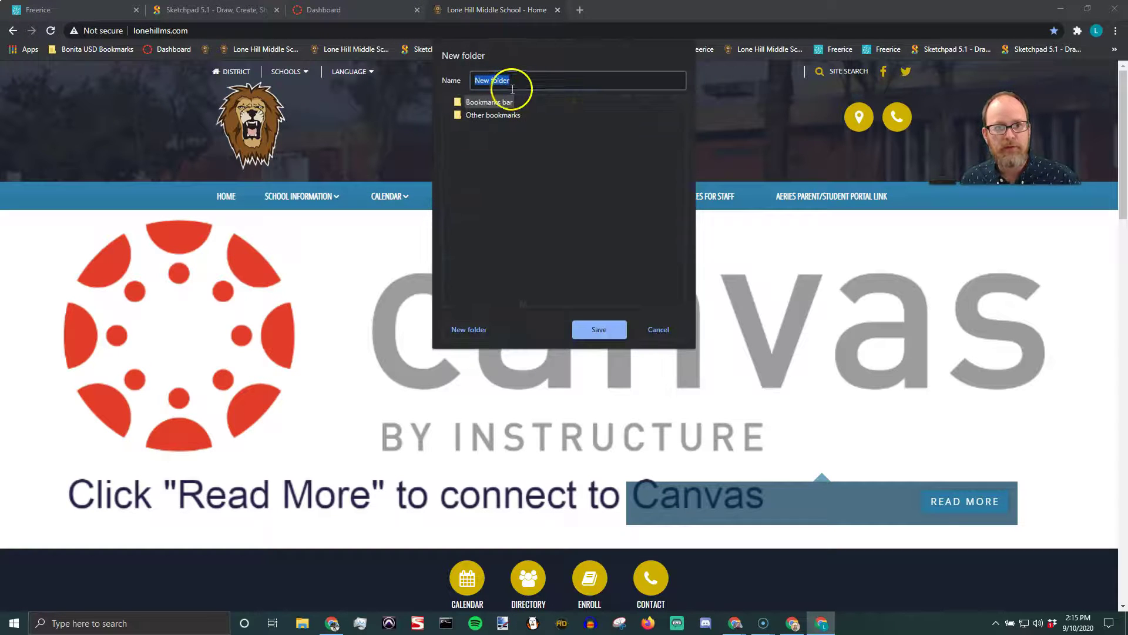
{"action": "type", "text": "DigiCom"}
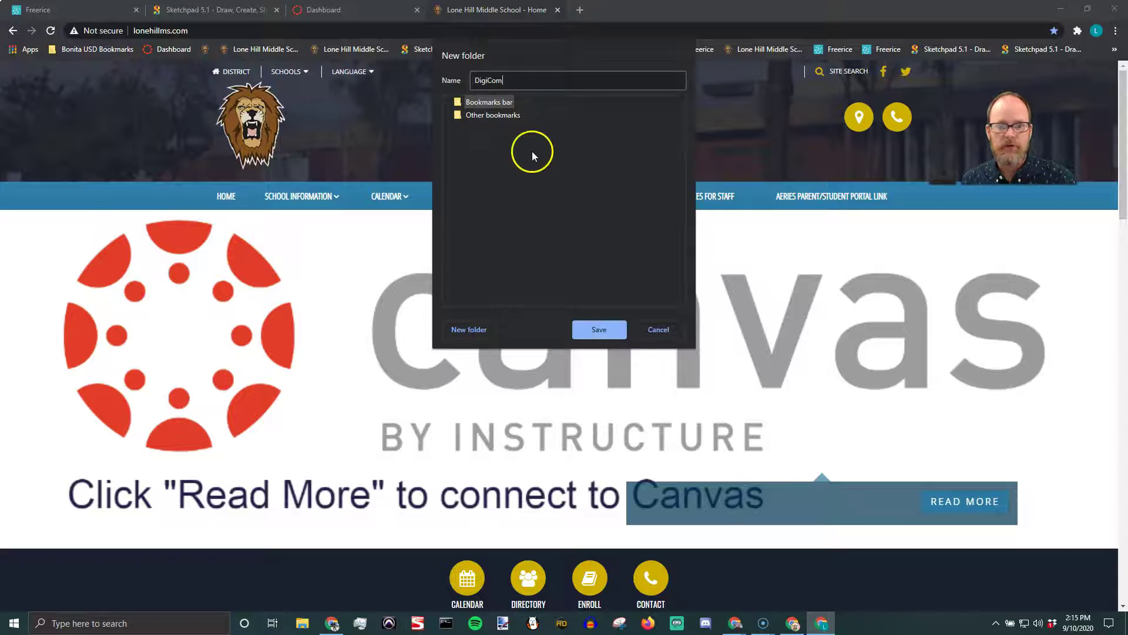
{"action": "left_click", "coordinate": [599, 329]}
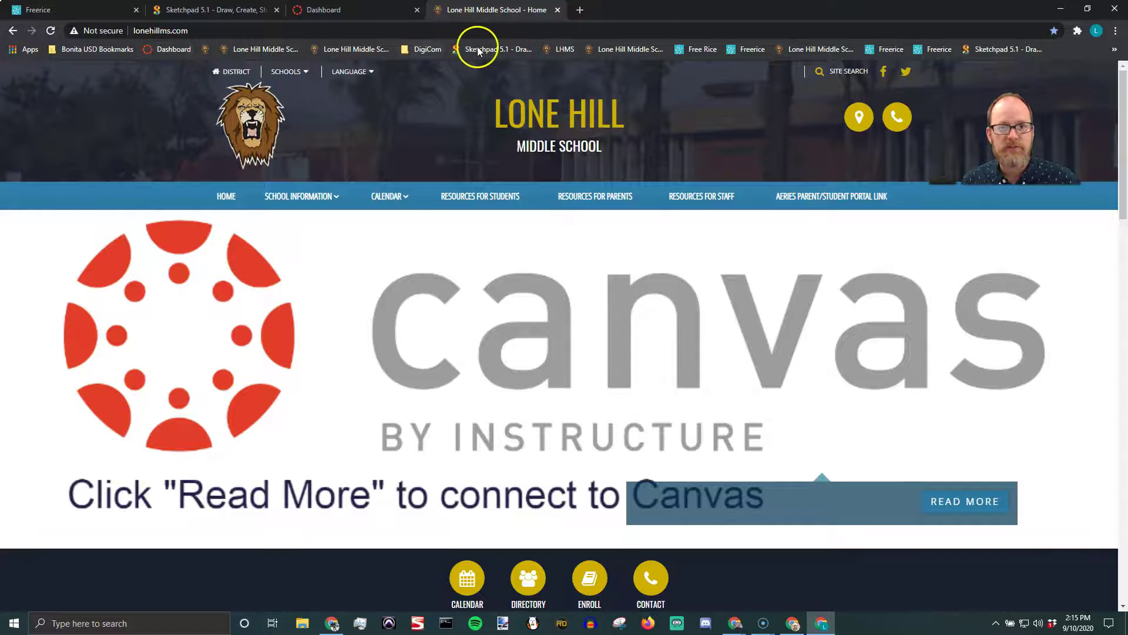
- Move the Sketchpad, LHMS and Free Rice bookmarks into the DigiCom folder
{"action": "mouse_move", "coordinate": [487, 54]}
{"action": "left_mouse_down"}
{"action": "mouse_move", "coordinate": [411, 51]}
{"action": "mouse_move", "coordinate": [435, 51]}
{"action": "mouse_move", "coordinate": [414, 51]}
{"action": "mouse_move", "coordinate": [424, 52]}
{"action": "left_mouse_up"}
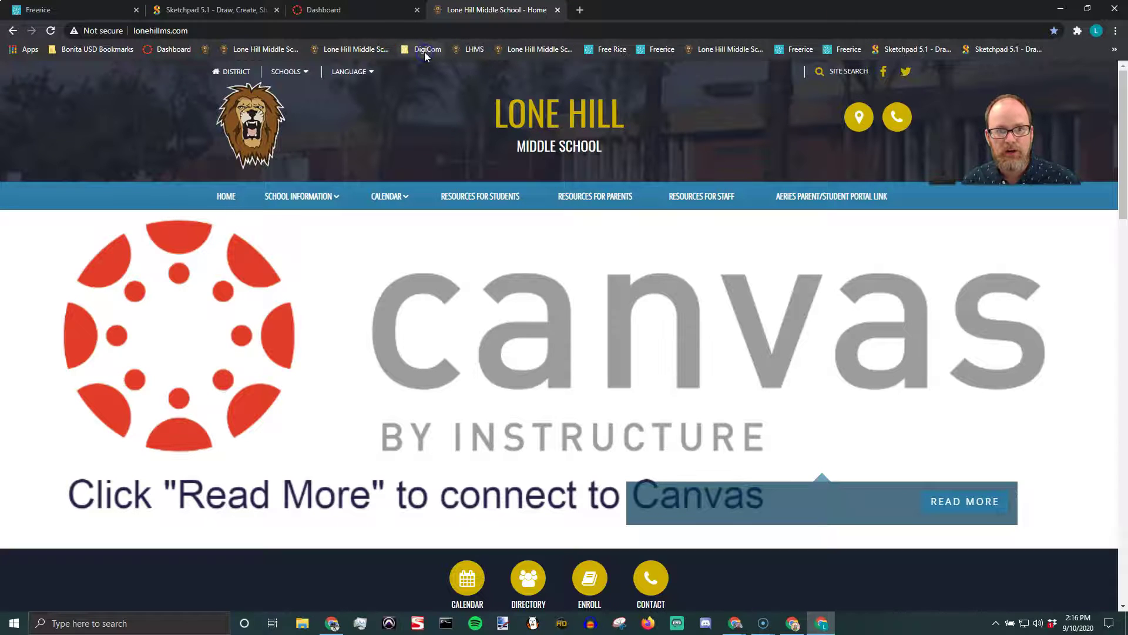
{"action": "left_click", "coordinate": [411, 51]}
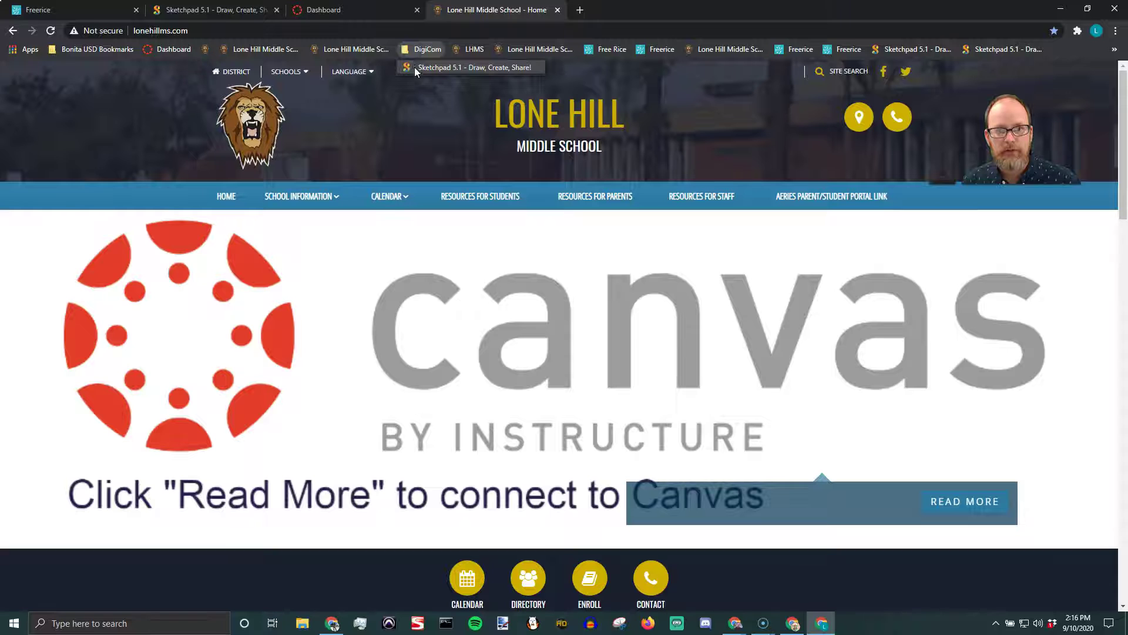
{"action": "left_click_drag", "start_coordinate": [469, 51], "coordinate": [421, 51]}
{"action": "left_click_drag", "start_coordinate": [563, 51], "coordinate": [431, 59]}
{"action": "mouse_move", "coordinate": [805, 48]}
{"action": "left_mouse_down"}
{"action": "mouse_move", "coordinate": [429, 63]}
{"action": "mouse_move", "coordinate": [419, 52]}
{"action": "left_mouse_up"}
{"action": "left_click", "coordinate": [421, 51]}
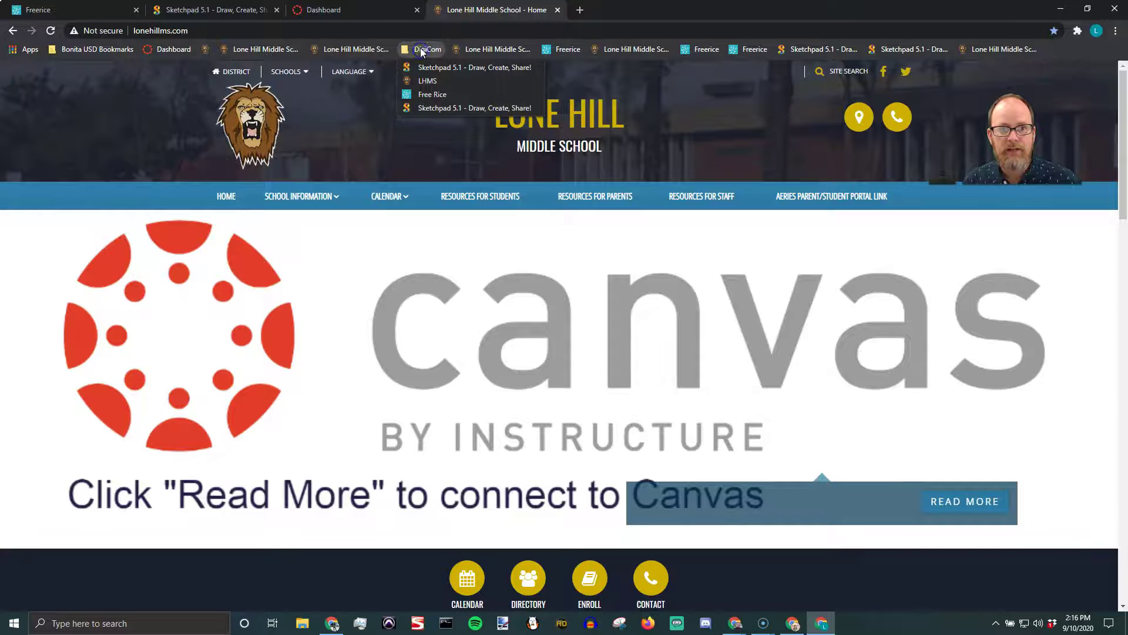
- Delete the duplicate Sketchpad bookmark inside DigiCom and move the folder left toward Dashboard
{"action": "mouse_move", "coordinate": [429, 108]}
{"action": "left_mouse_down"}
{"action": "mouse_move", "coordinate": [415, 69]}
{"action": "mouse_move", "coordinate": [430, 110]}
{"action": "mouse_move", "coordinate": [455, 108]}
{"action": "left_mouse_up"}
{"action": "right_click", "coordinate": [457, 108]}
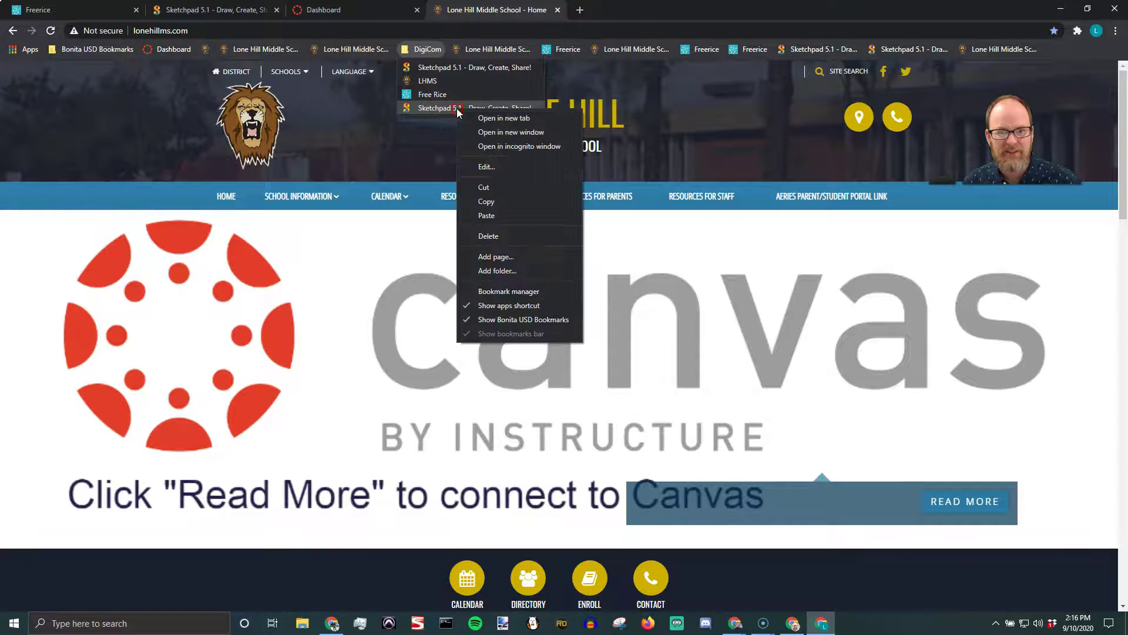
{"action": "left_click", "coordinate": [509, 236]}
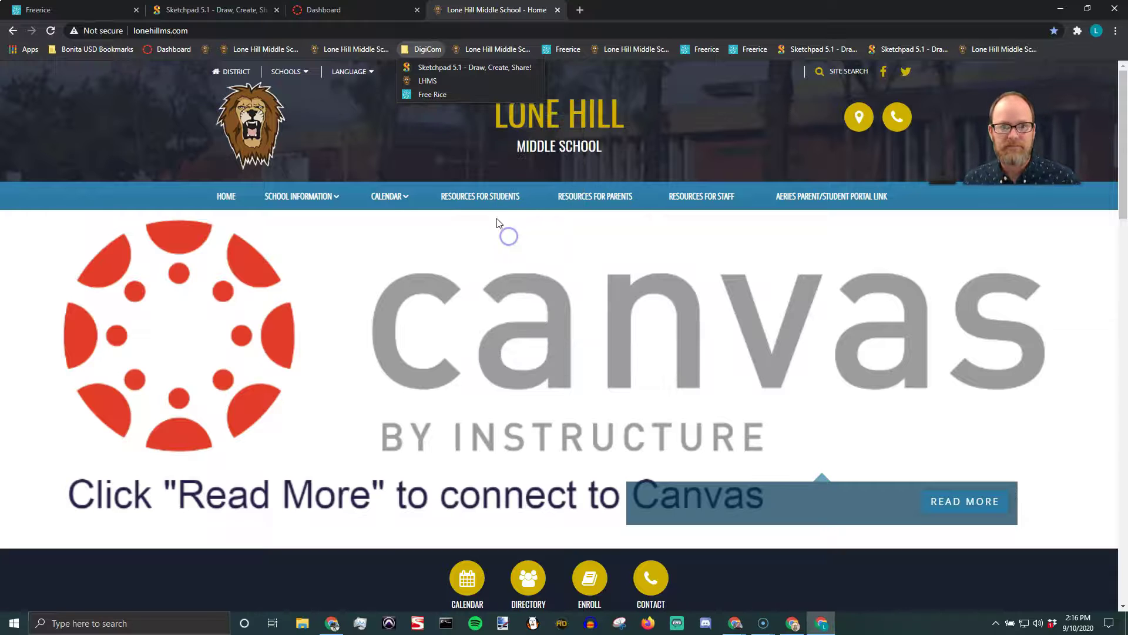
{"action": "left_click", "coordinate": [418, 48]}
{"action": "left_click_drag", "start_coordinate": [418, 49], "coordinate": [341, 55]}
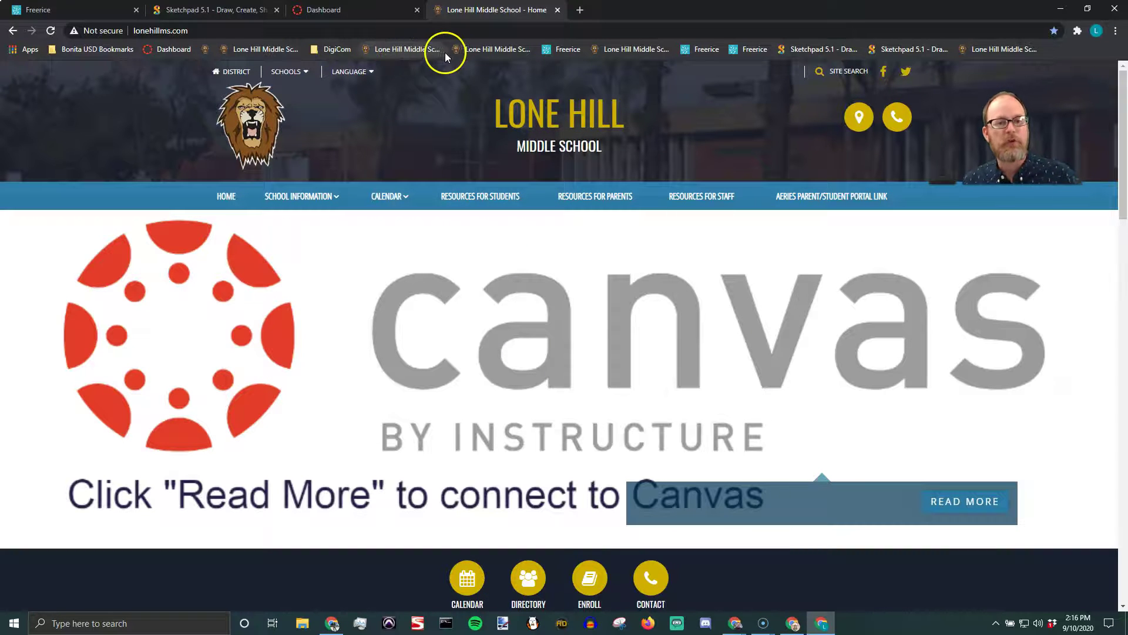
- Create a 'Math' folder after DigiCom and drag two bar bookmarks into it
{"action": "right_click", "coordinate": [459, 50]}
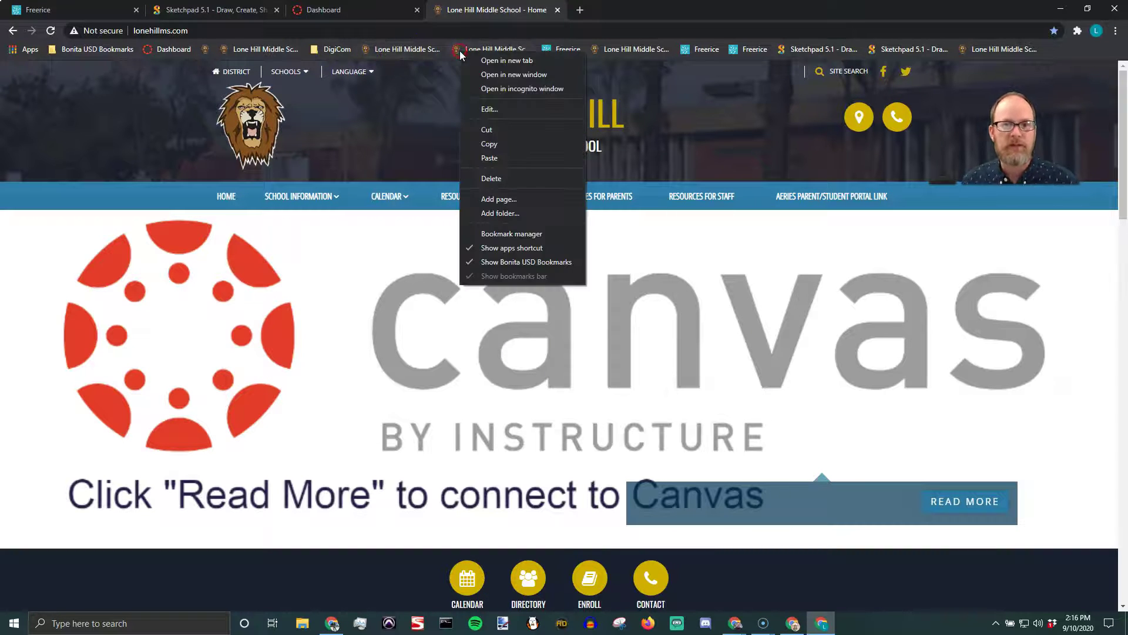
{"action": "left_click", "coordinate": [506, 213]}
{"action": "type", "text": "Math"}
{"action": "key", "text": "Return"}
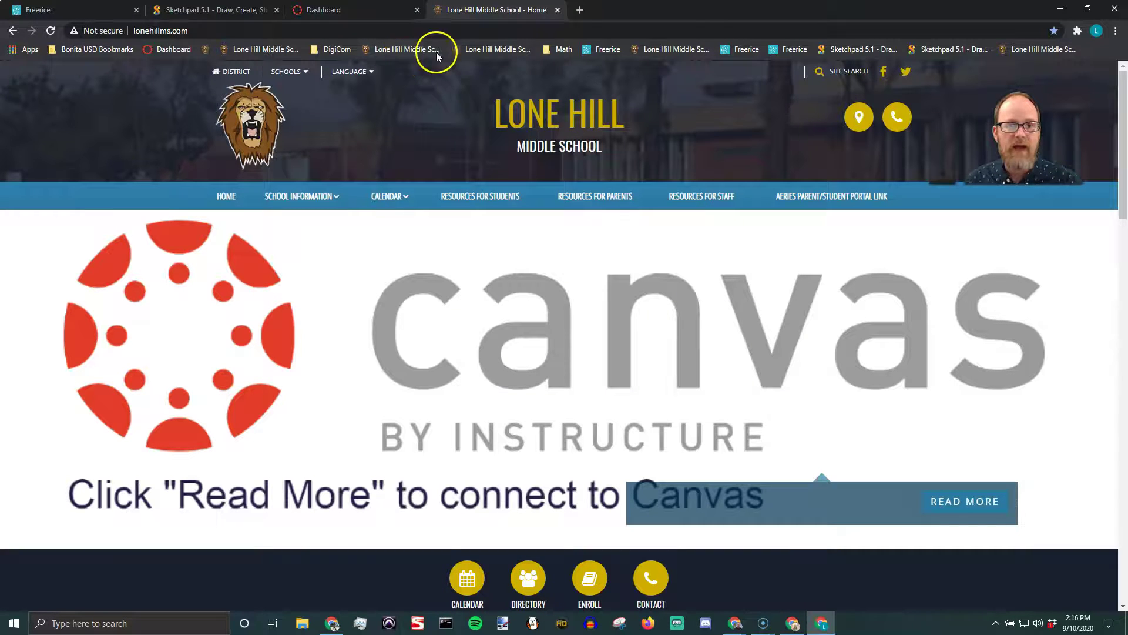
{"action": "mouse_move", "coordinate": [484, 48]}
{"action": "left_mouse_down"}
{"action": "mouse_move", "coordinate": [563, 52]}
{"action": "mouse_move", "coordinate": [471, 52]}
{"action": "left_mouse_up"}
{"action": "left_click_drag", "start_coordinate": [575, 51], "coordinate": [468, 53]}
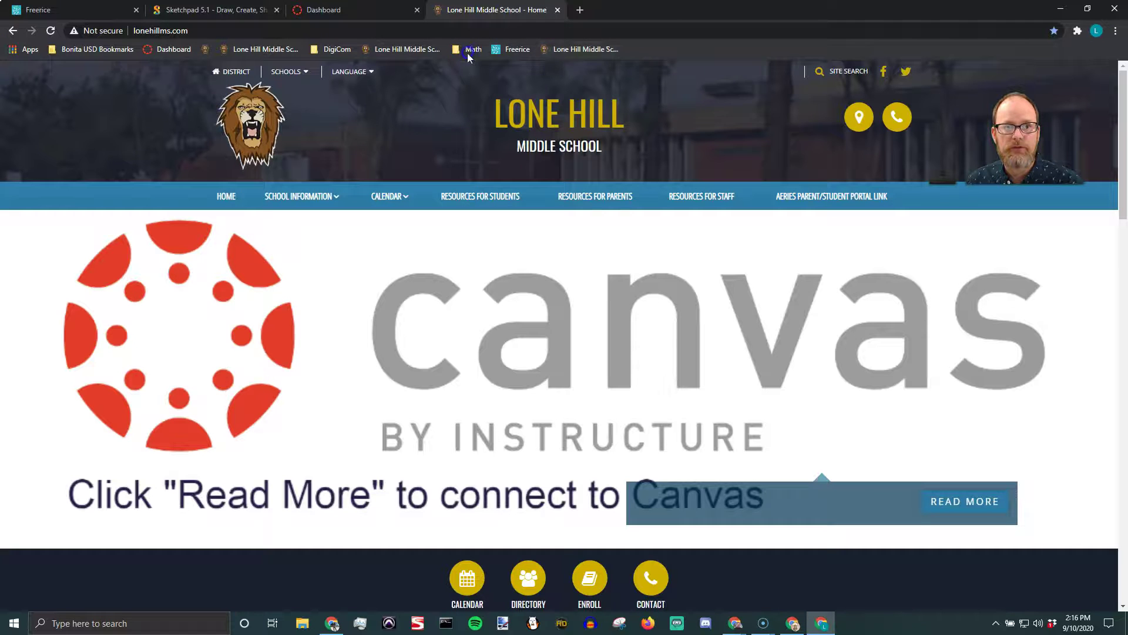
- Create an 'English 7' folder on the bar after Math
{"action": "right_click", "coordinate": [641, 48]}
{"action": "left_click", "coordinate": [698, 212]}
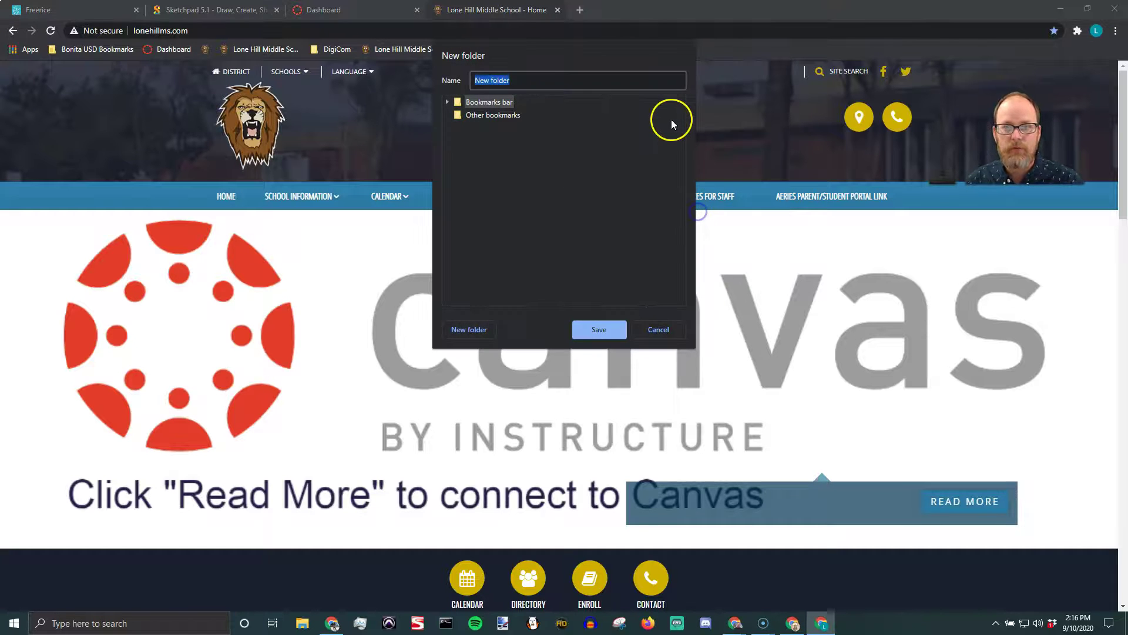
{"action": "type", "text": "English 7"}
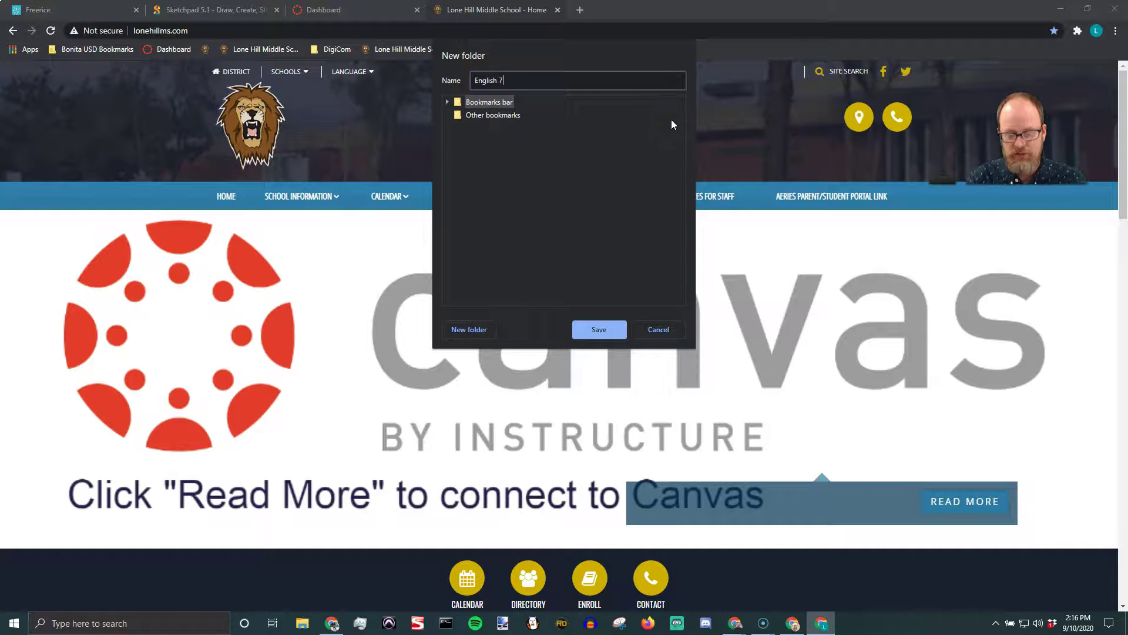
{"action": "key", "text": "Return"}
- Move the remaining Lone Hill and Freerice bookmarks into English 7
{"action": "left_click_drag", "start_coordinate": [584, 51], "coordinate": [654, 51]}
{"action": "left_click_drag", "start_coordinate": [558, 54], "coordinate": [557, 56]}
{"action": "left_click_drag", "start_coordinate": [412, 48], "coordinate": [517, 51]}
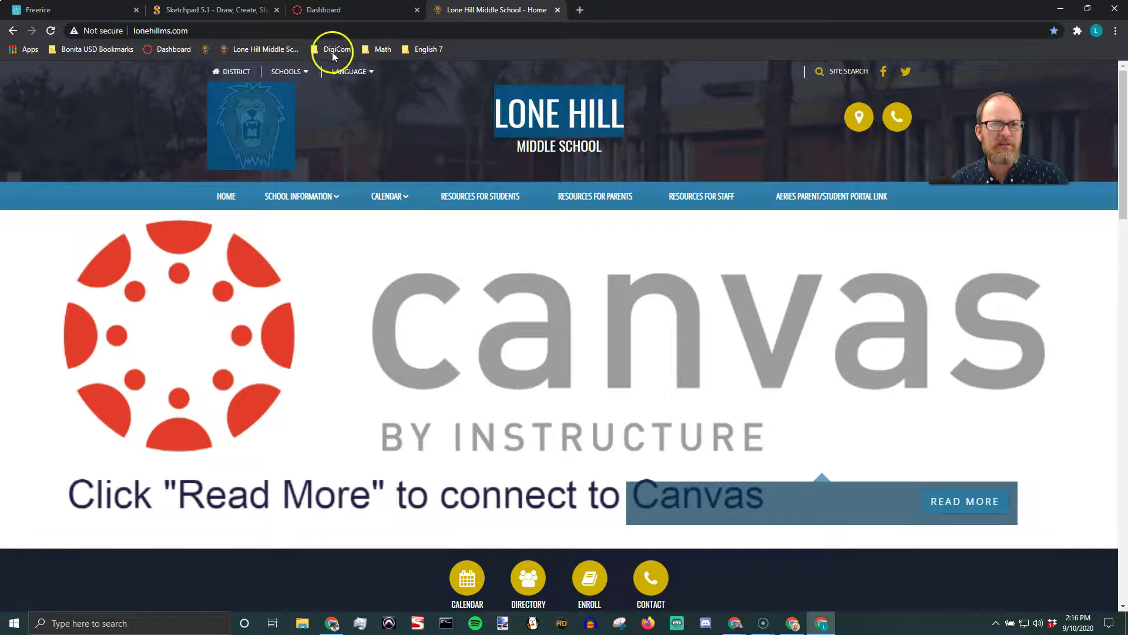
{"action": "left_click_drag", "start_coordinate": [270, 52], "coordinate": [428, 53]}
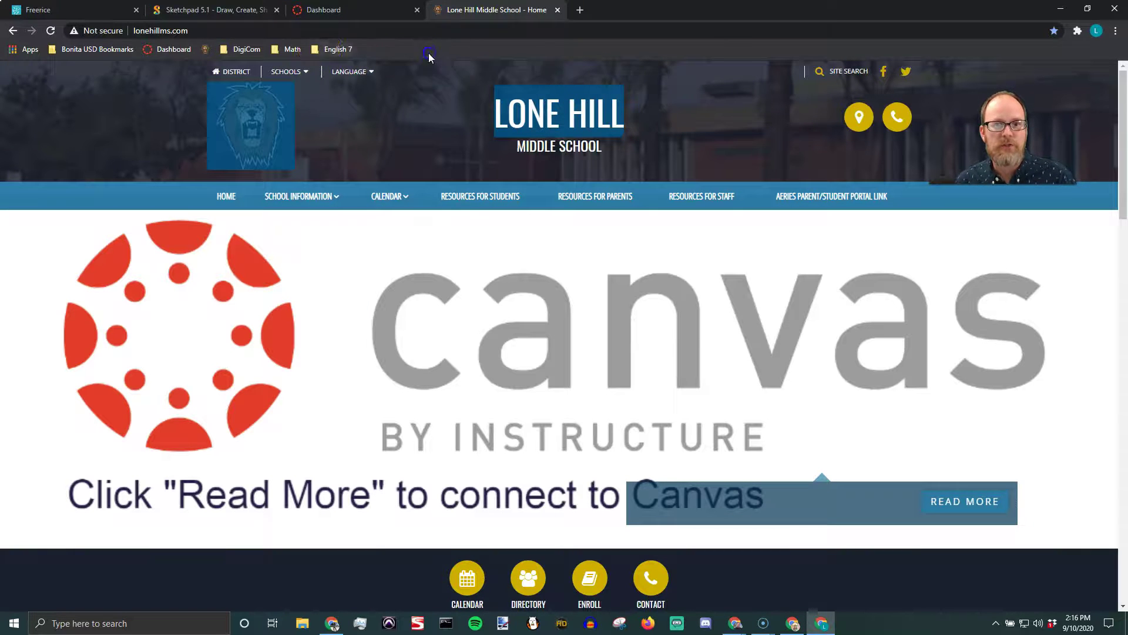
- Add a new bookmarks-bar folder named 'All Classes'
{"action": "right_click", "coordinate": [383, 47]}
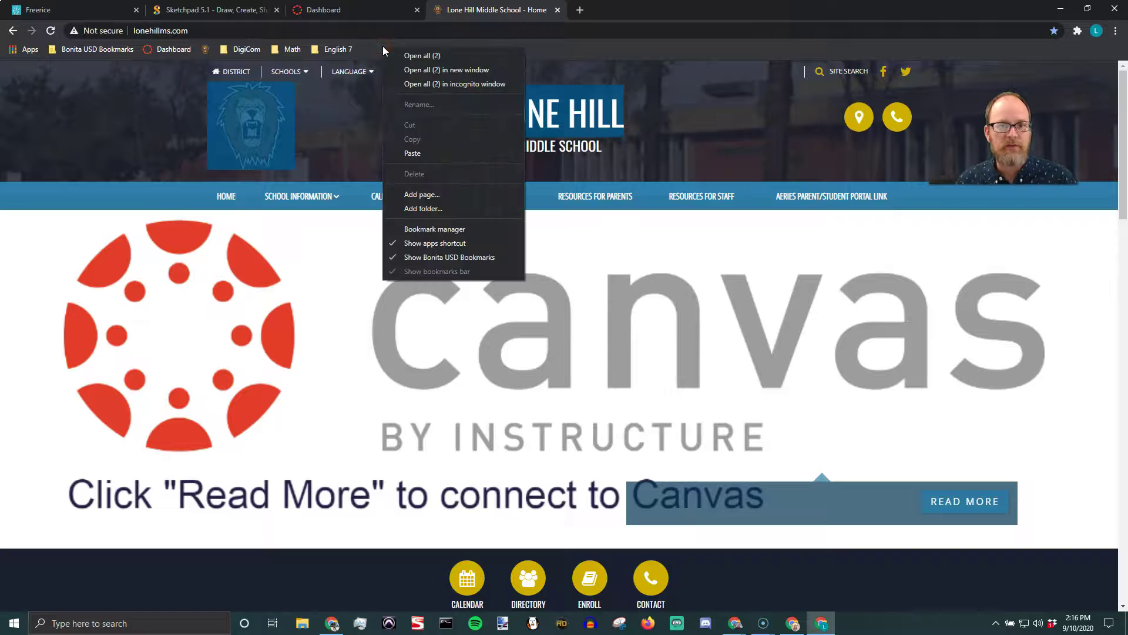
{"action": "left_click", "coordinate": [432, 208]}
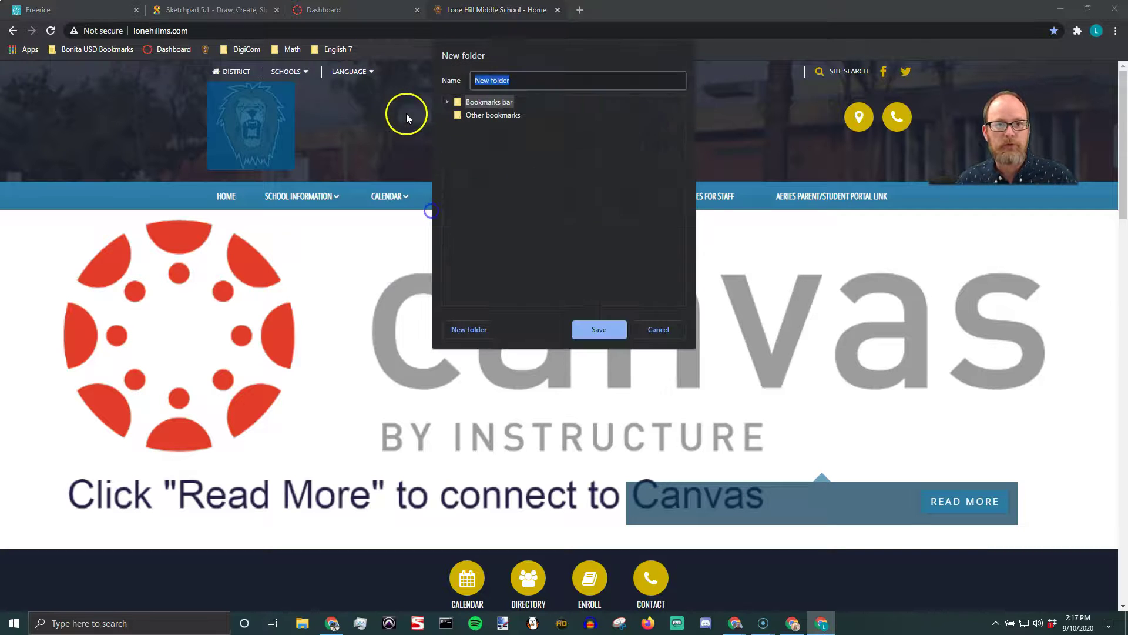
{"action": "type", "text": "All"}
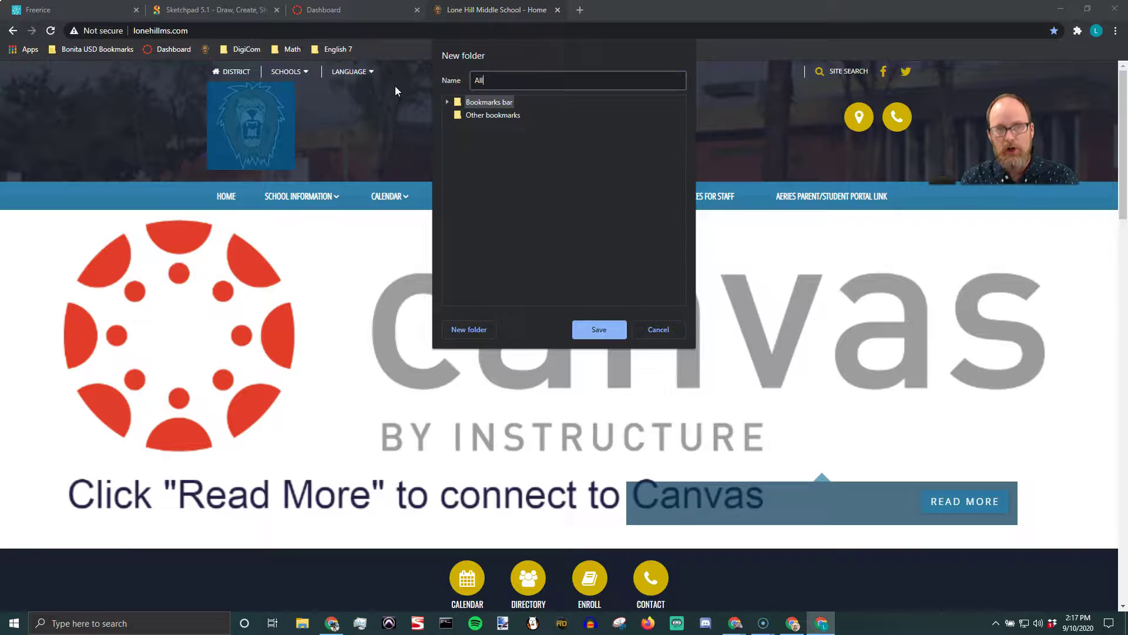
{"action": "type", "text": " Classes"}
{"action": "key", "text": "Return"}
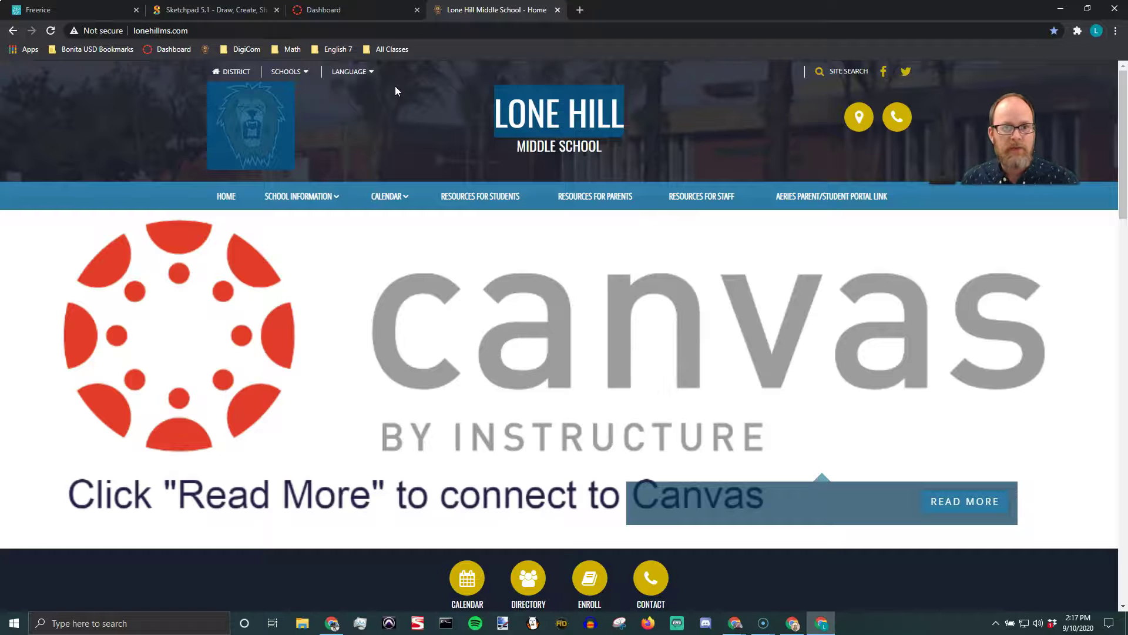
- Check the English 7 and Math folders, then drag both into All Classes
{"action": "left_click", "coordinate": [326, 49]}
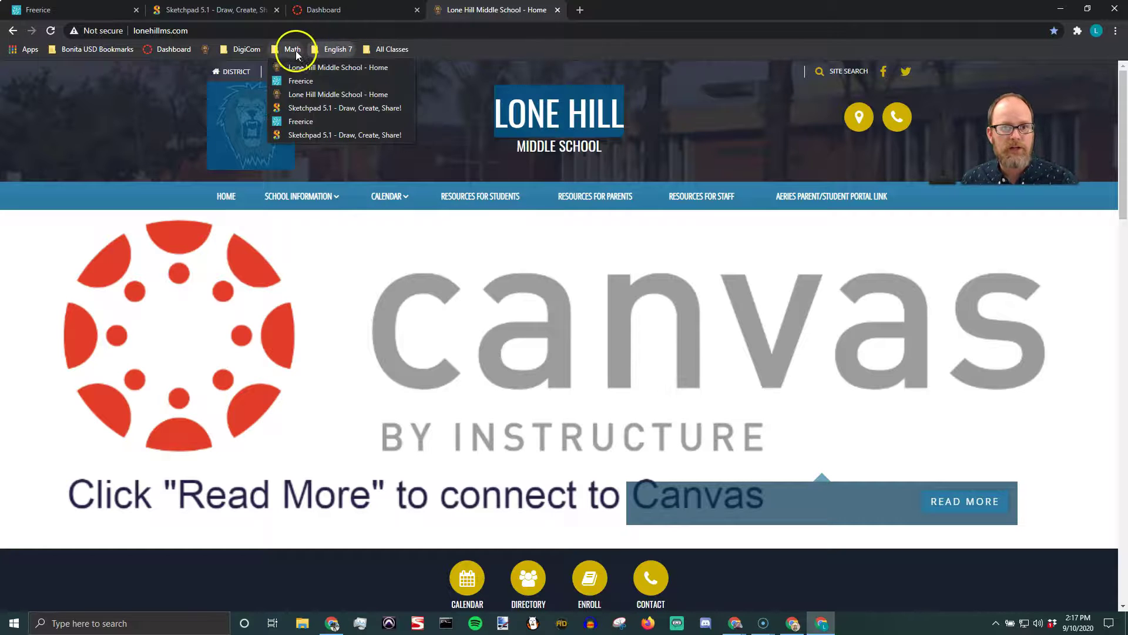
{"action": "left_click", "coordinate": [287, 49]}
{"action": "left_click", "coordinate": [284, 49]}
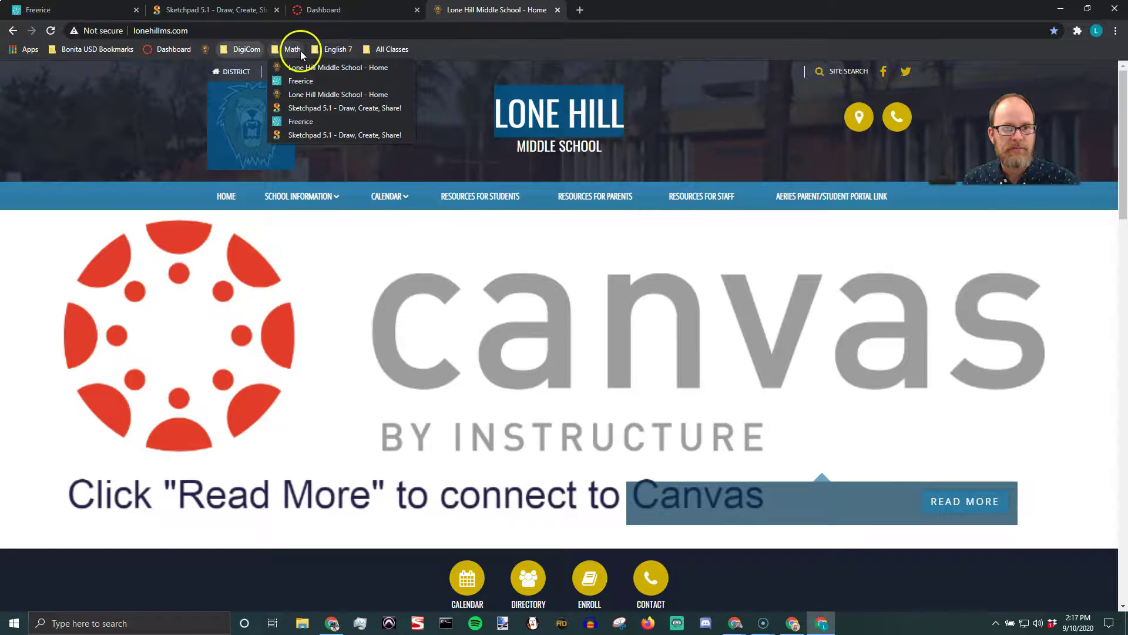
{"action": "left_click", "coordinate": [317, 48]}
{"action": "left_click_drag", "start_coordinate": [389, 48], "coordinate": [376, 49]}
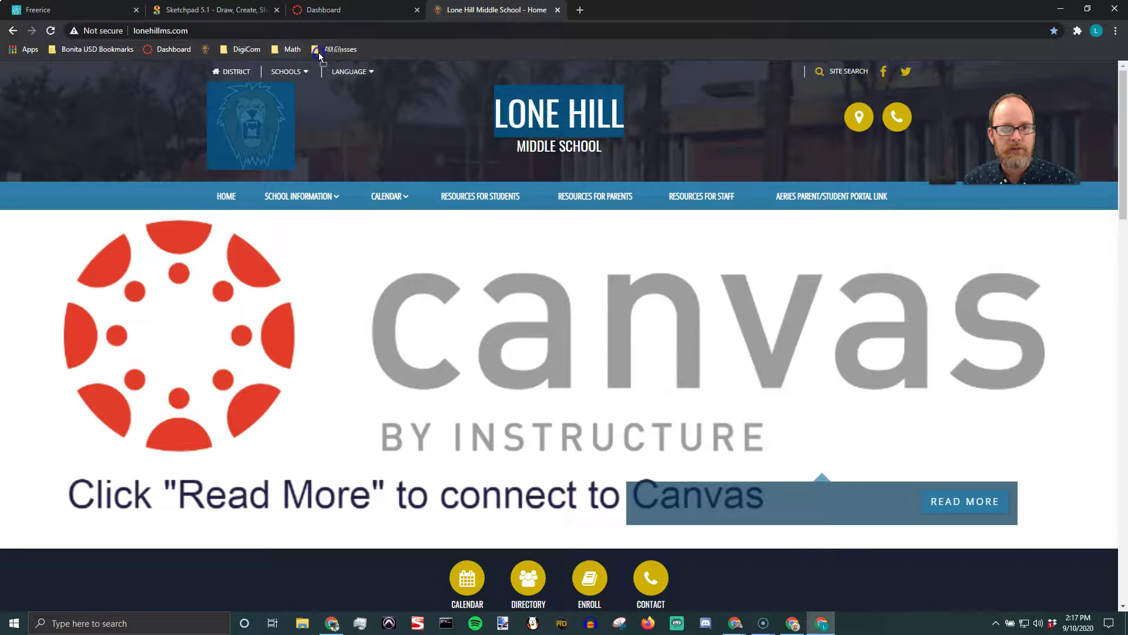
{"action": "left_click_drag", "start_coordinate": [288, 49], "coordinate": [249, 48]}
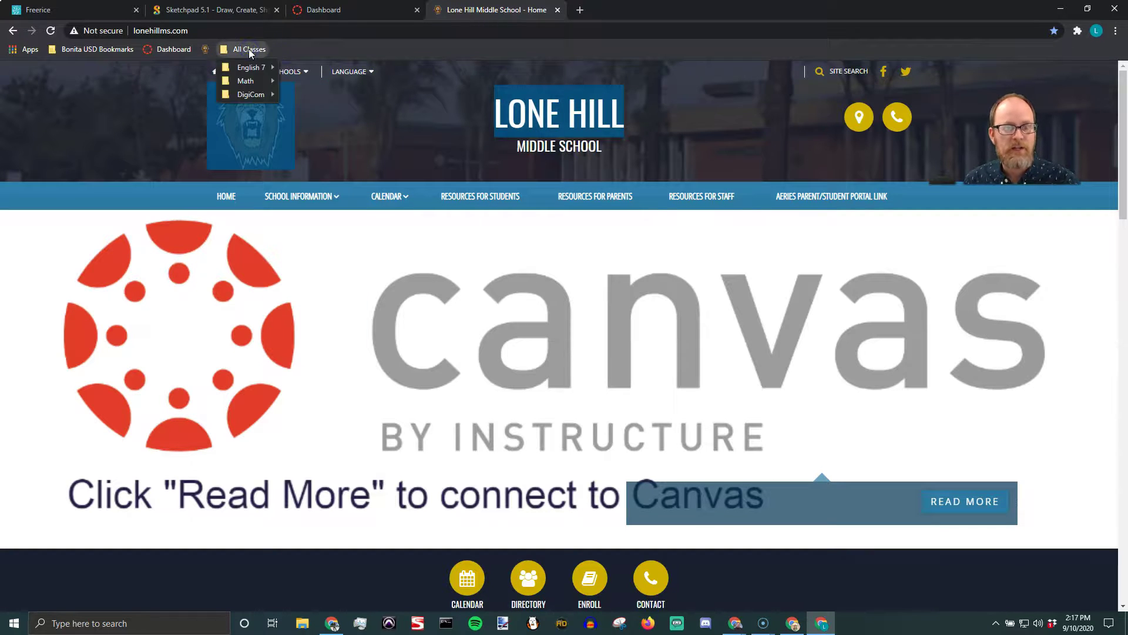
{"action": "mouse_move", "coordinate": [244, 71]}
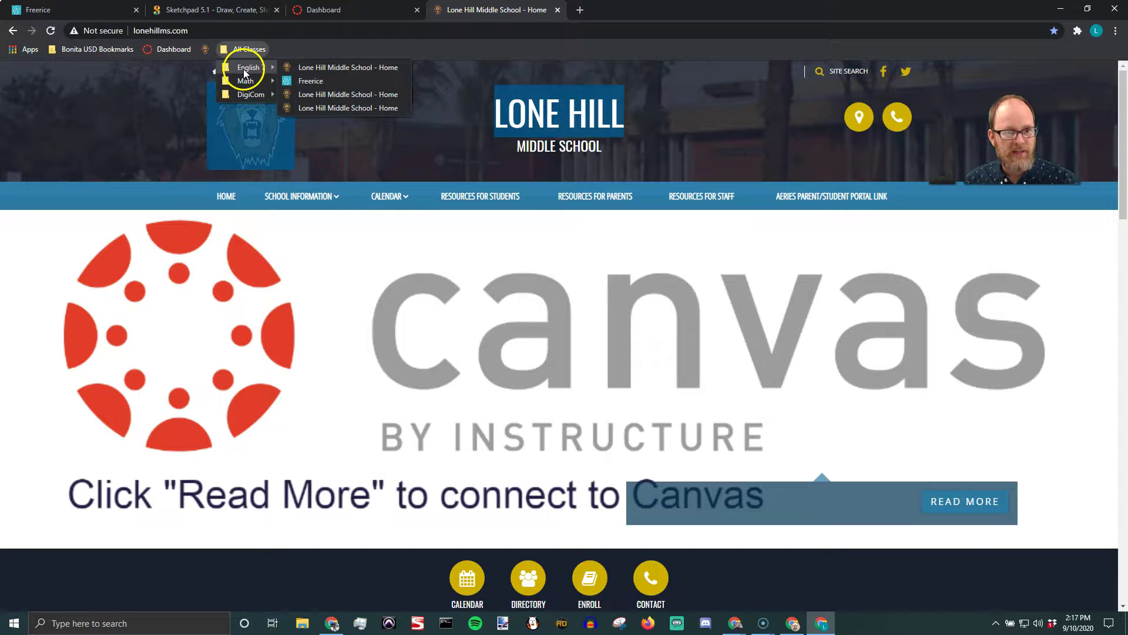